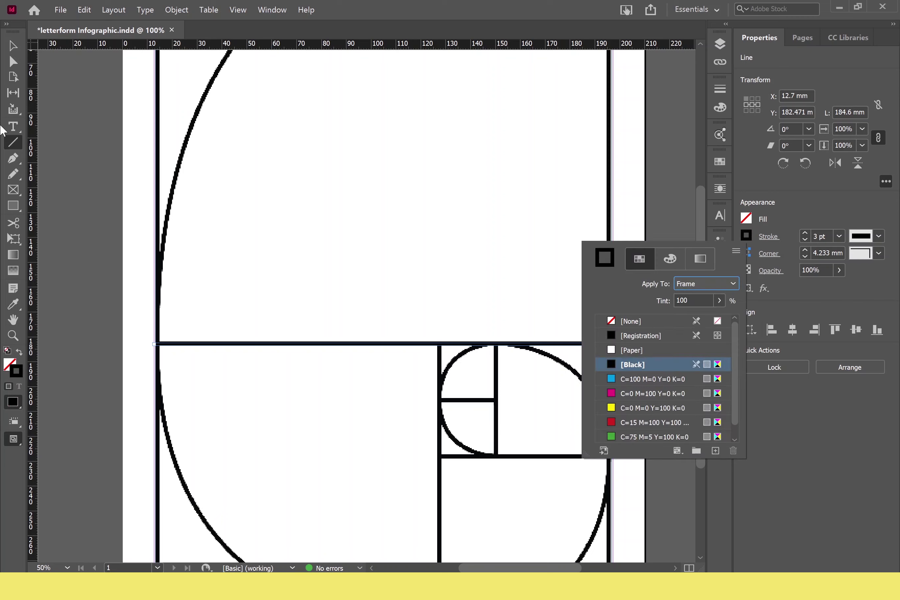
Step: Rename Layer 2 as "golden ratio"
key(Escape)
key(v)
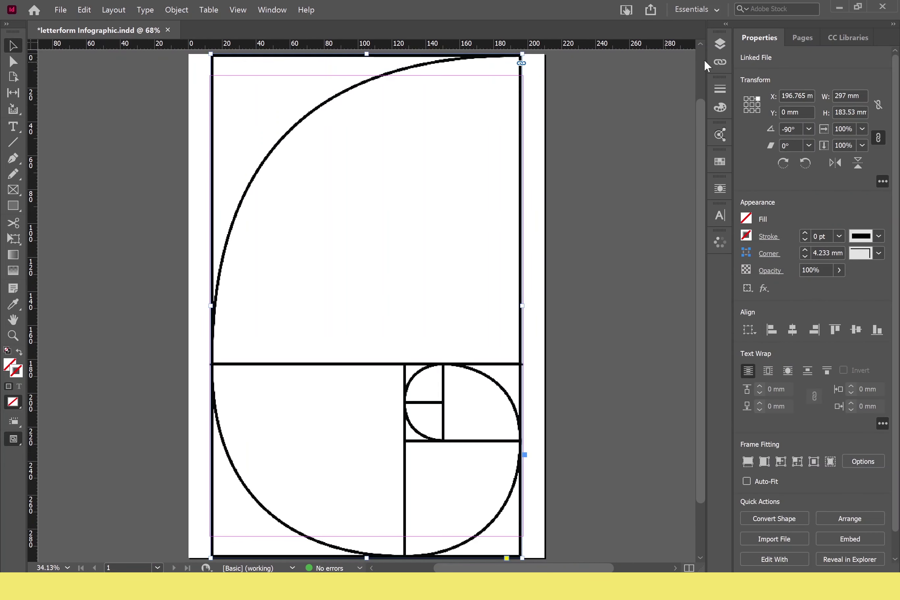
click(720, 43)
double_click(605, 57)
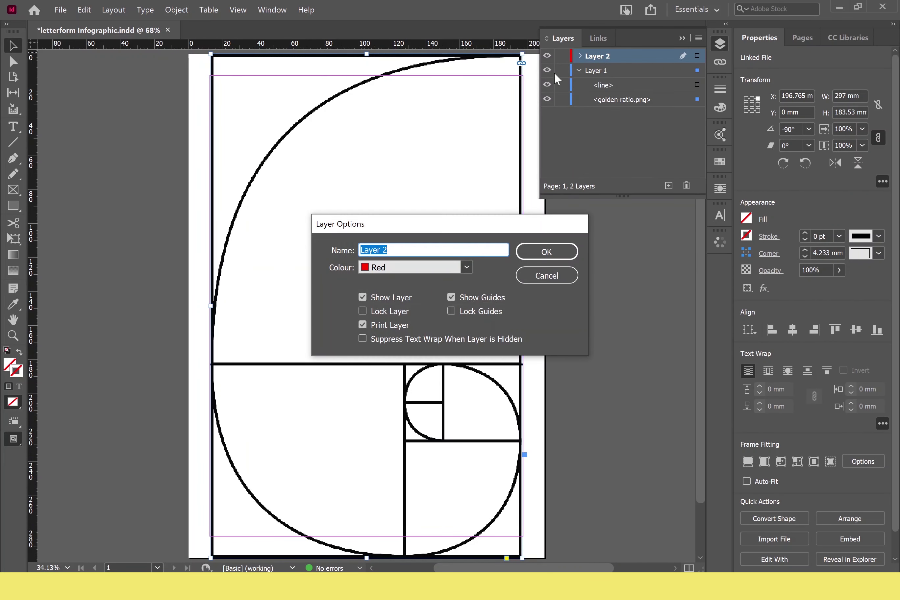
text(golden ratio)
key(Return)
Step: Move the golden-ratio.png image onto the golden ratio layer and hide that layer
drag(621, 100, 599, 52)
click(579, 70)
click(546, 70)
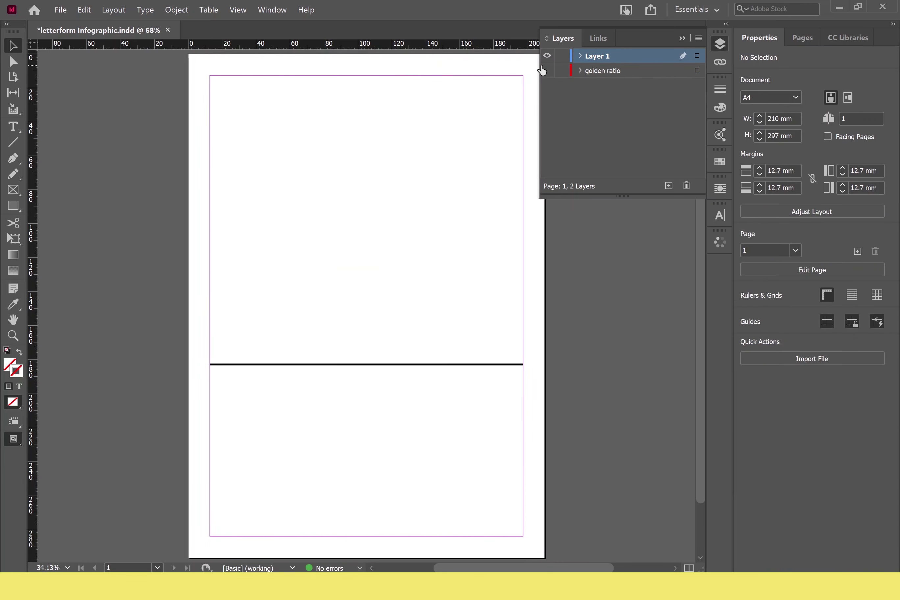
click(227, 138)
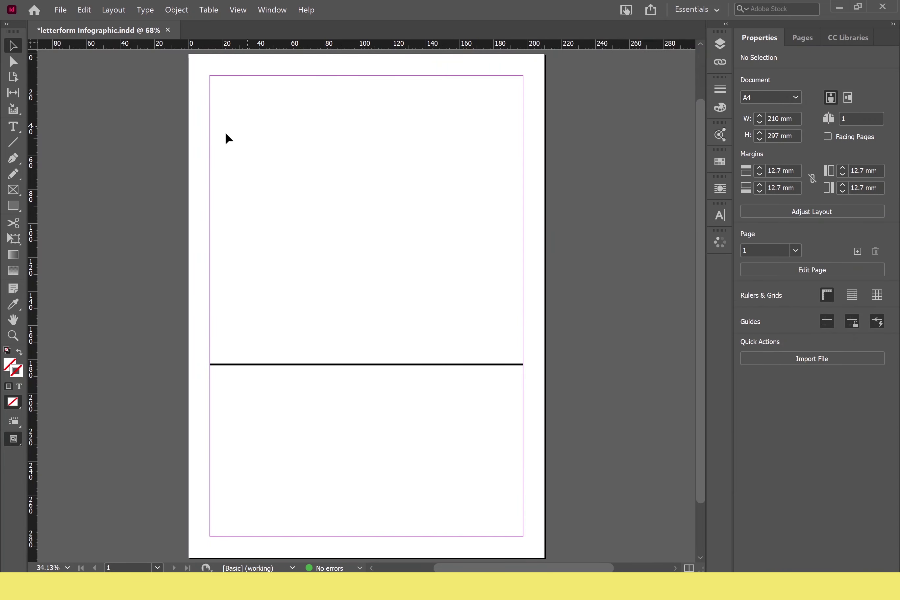
Step: Draw a text frame in the upper half of the page and set its font to Acumin Pro SemiCondensed
key(t)
drag(261, 138, 413, 209)
click(878, 243)
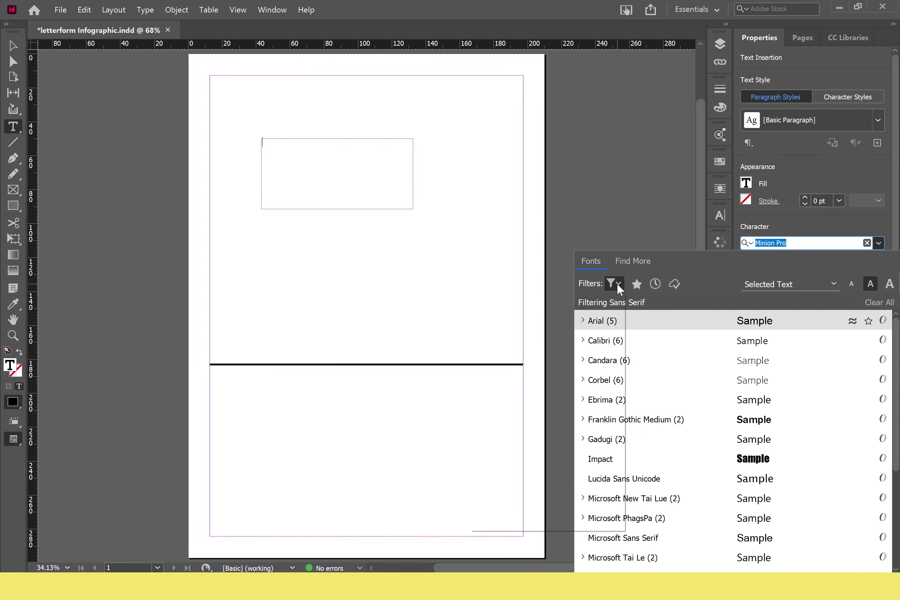
click(613, 283)
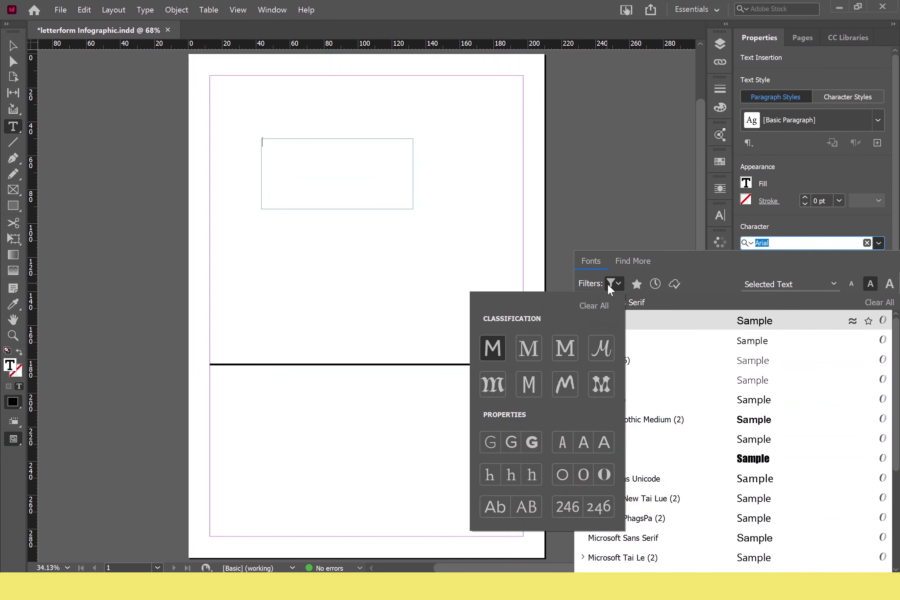
text(acumi)
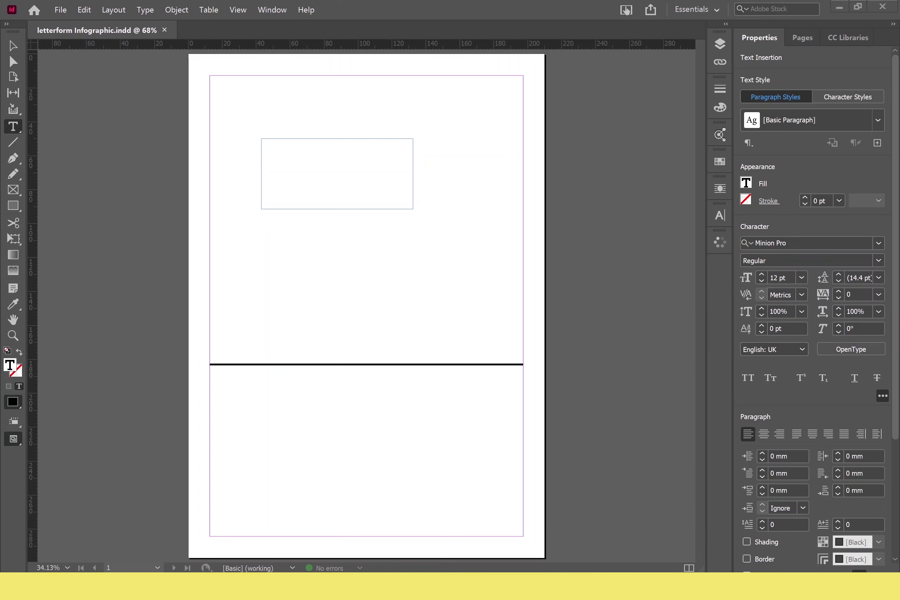
click(878, 243)
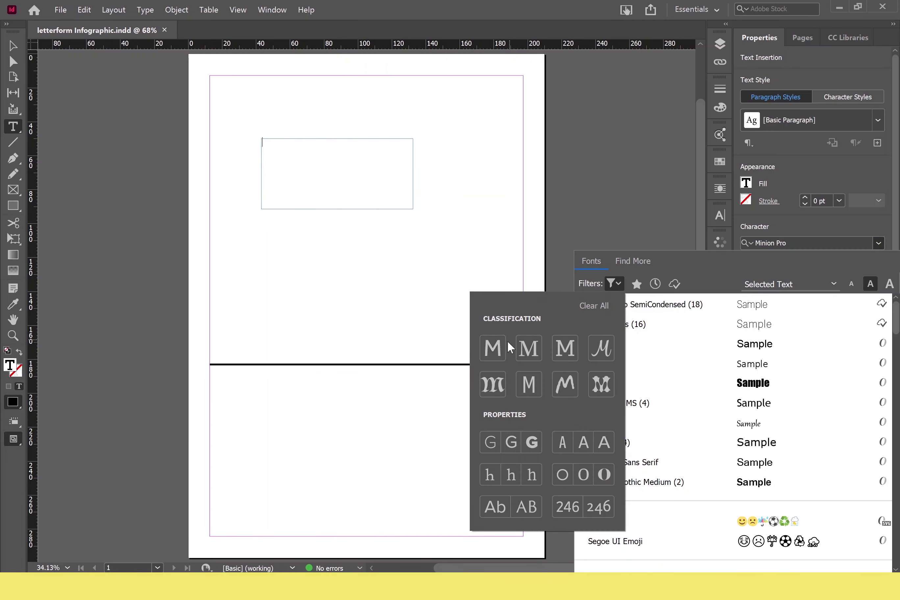
click(634, 328)
click(650, 326)
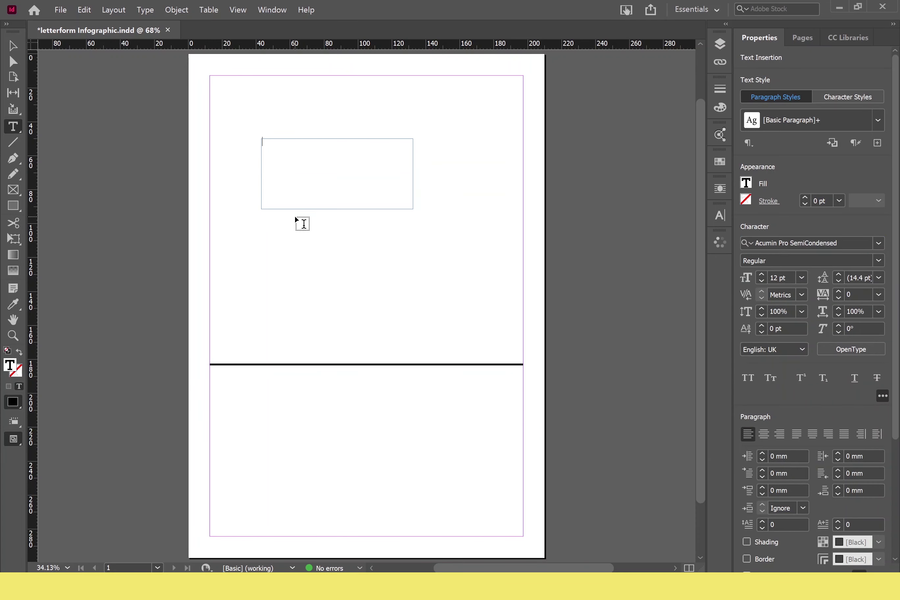
Step: Enter the word "Bloody" at 72 pt in the text frame and centre-align it
click(801, 278)
click(786, 488)
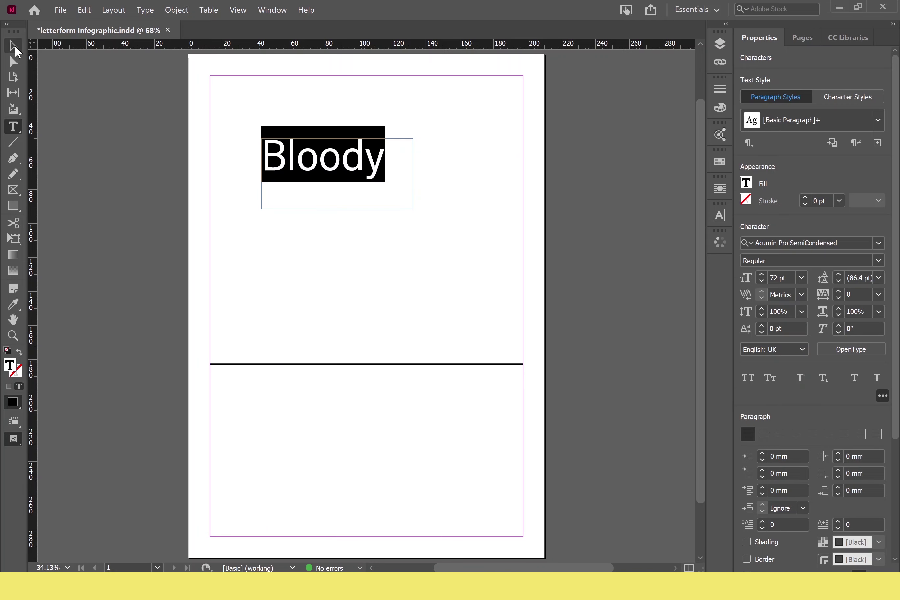
click(764, 434)
Step: Move the Bloody text frame down to the horizontal centre of the page
key(Escape)
drag(362, 187, 390, 233)
click(588, 269)
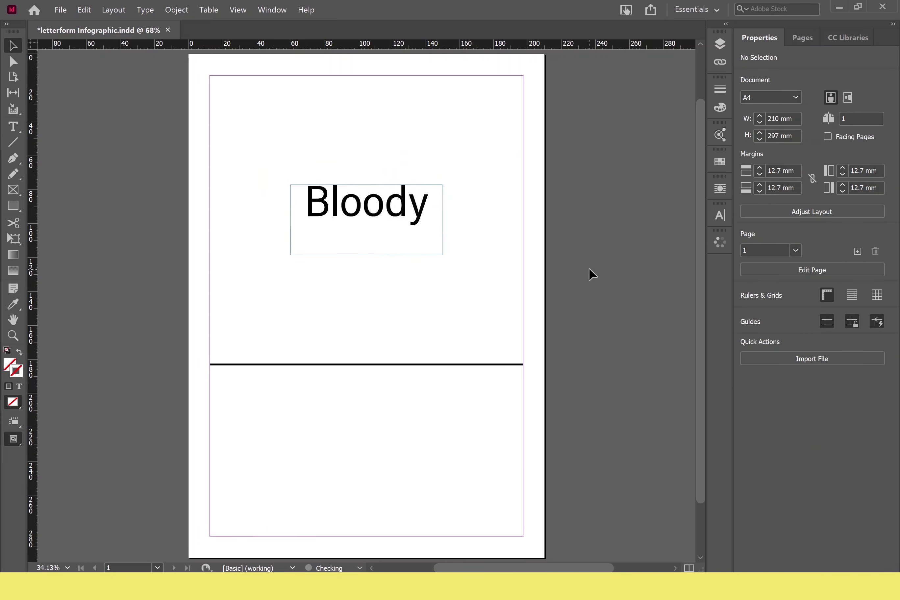
Step: Change the font of the Bloody text to Acumin Pro and choose its font style
double_click(429, 216)
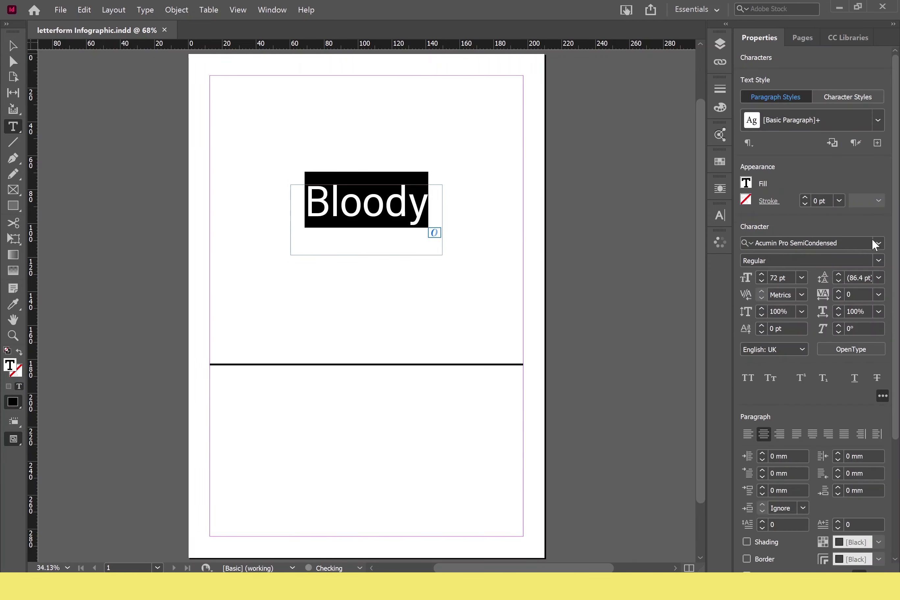
click(878, 242)
key(Escape)
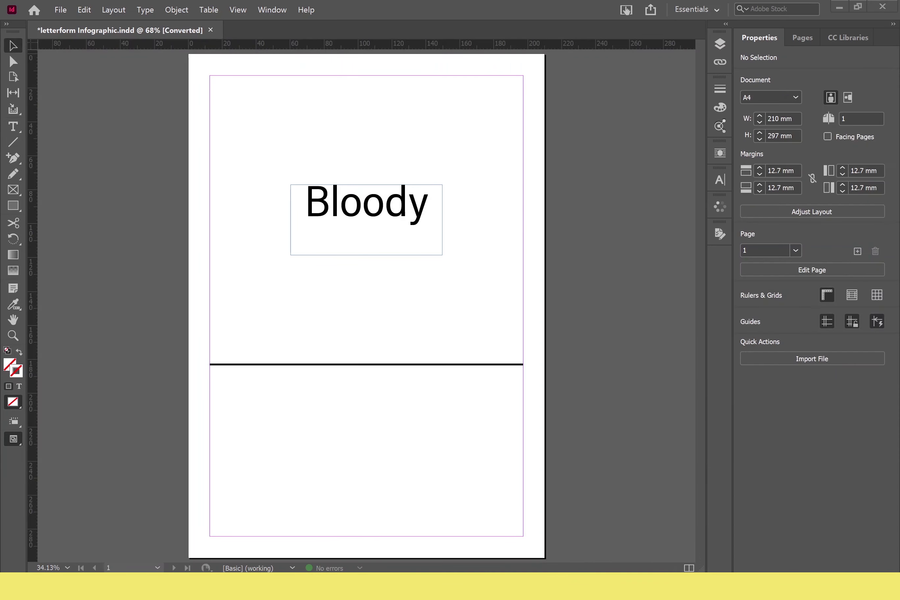
click(295, 217)
double_click(367, 201)
click(827, 243)
key(Escape)
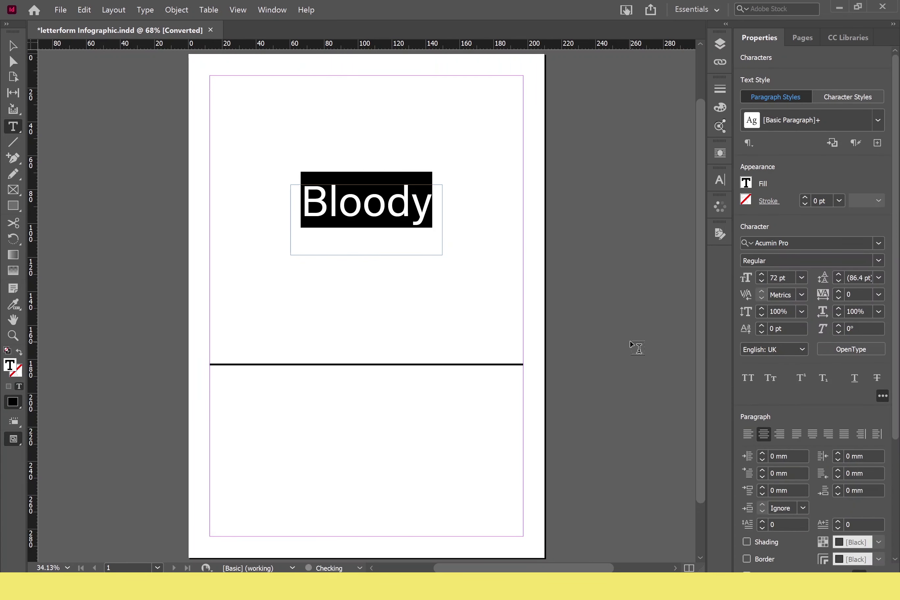
click(878, 261)
click(759, 393)
key(Escape)
Step: Shorten the Bloody text frame so that it fits closely around the word
click(508, 212)
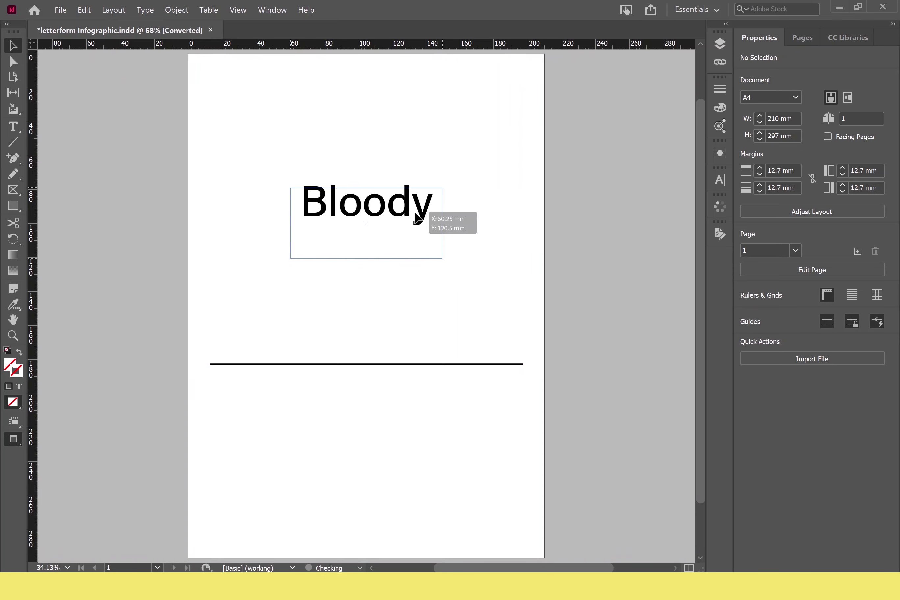
drag(366, 256, 365, 241)
click(457, 271)
Step: Place horizontal ruler guides at the baseline, cap height and x-height of the Bloody text
key(ctrl+equal)
key(ctrl+equal)
key(ctrl+equal)
key(ctrl+equal)
key(ctrl+equal)
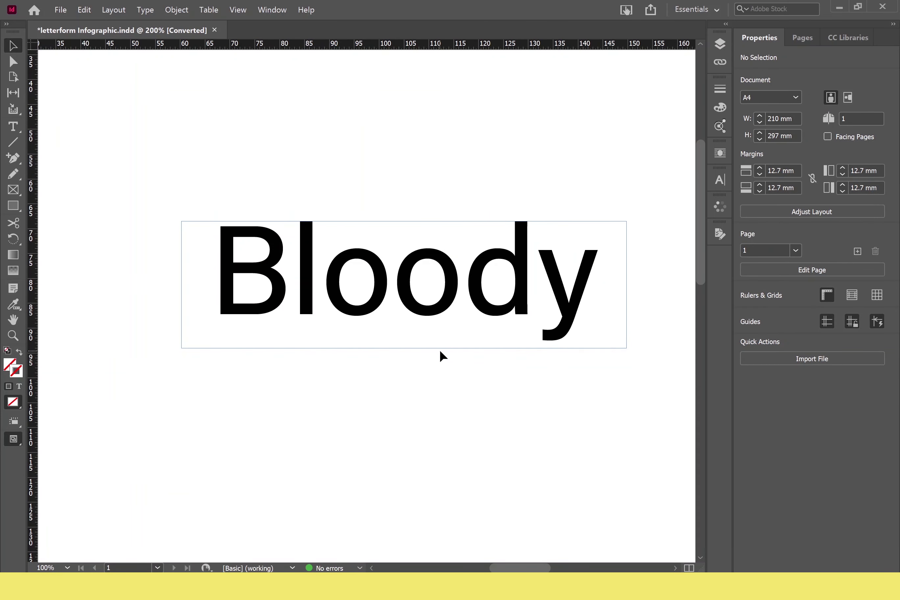
drag(284, 45, 488, 314)
drag(382, 46, 362, 251)
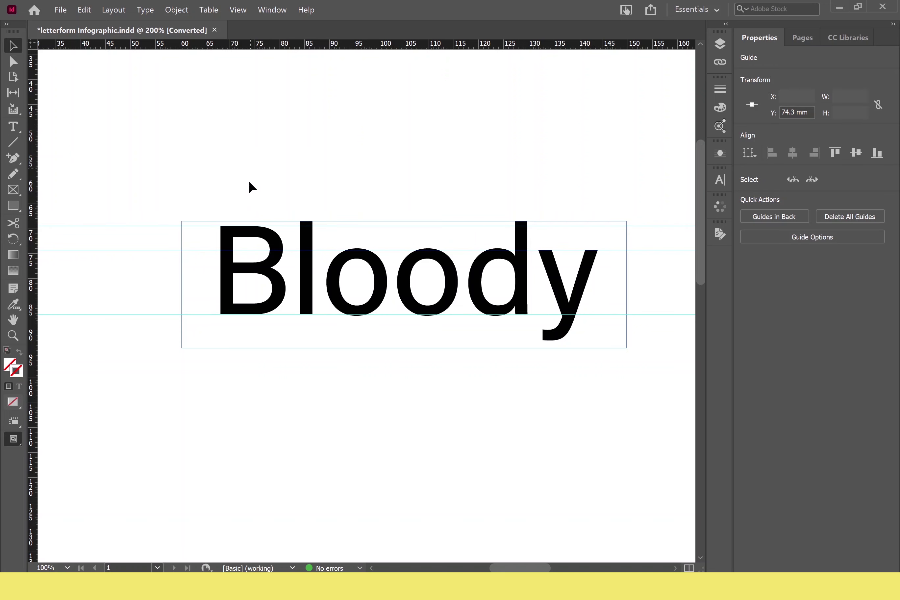
Step: Draw a 17.8 mm vertical line before the word, from the cap-height guide to the baseline guide, with a 2 pt stroke
key(backslash)
drag(140, 226, 140, 314)
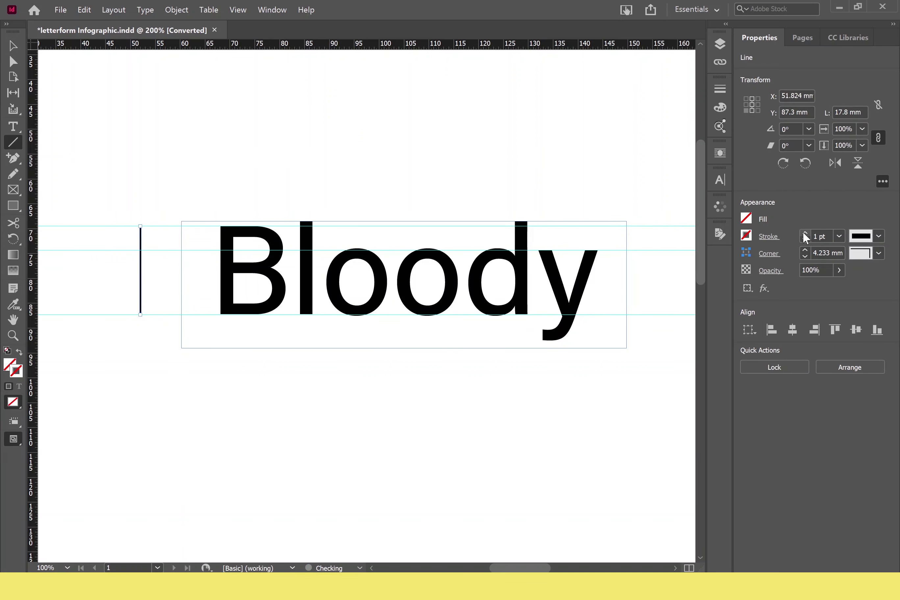
key(ctrl+equal)
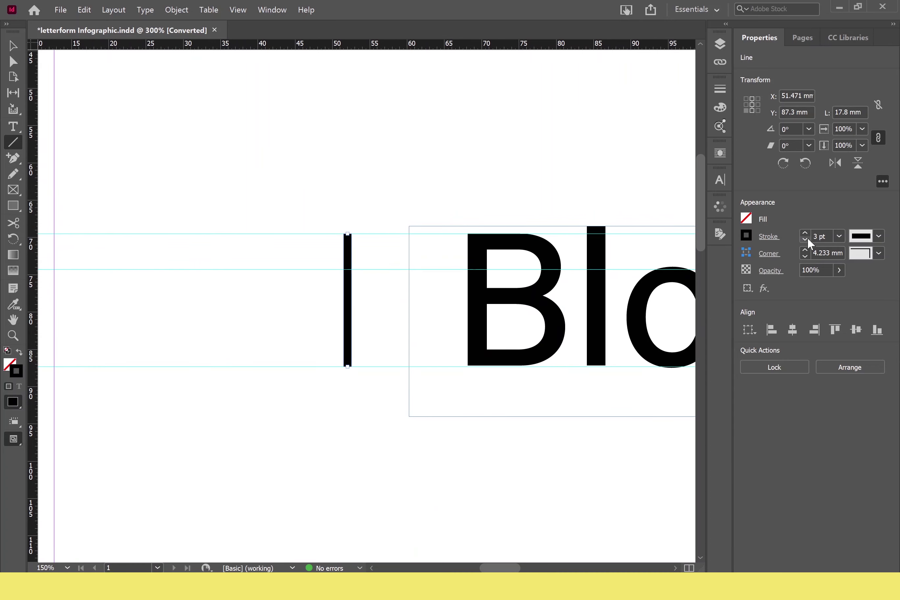
click(805, 241)
Step: Add short horizontal 2 pt tick lines across the vertical line at the cap-height, x-height and baseline guides
key(ctrl+equal)
mouse_move(347, 215)
mouse_down()
mouse_move(373, 214)
mouse_move(354, 243)
mouse_move(354, 266)
mouse_up()
click(13, 45)
drag(354, 265, 355, 393)
click(398, 321)
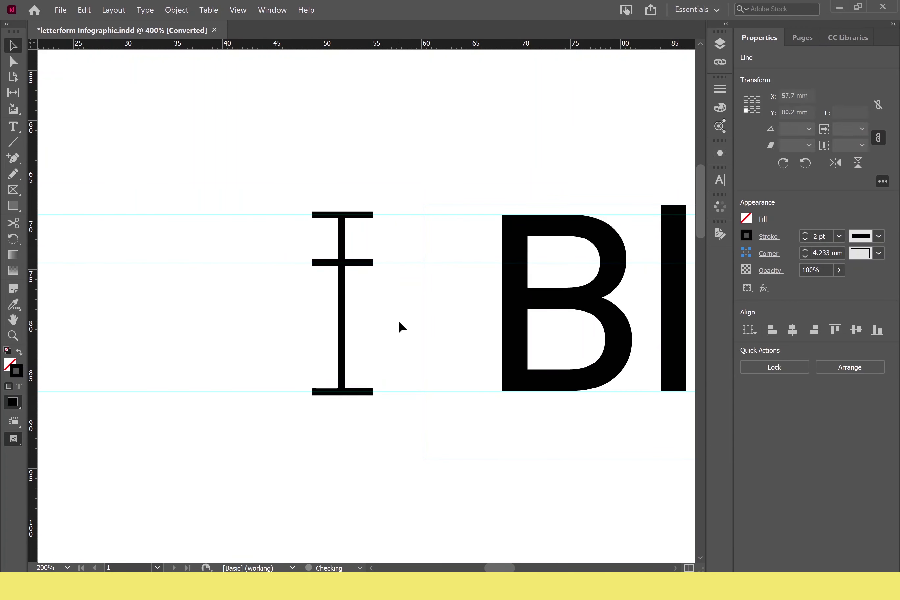
Step: Draw a vertical pointer line 12.4 mm long with a 1 pt stroke just below the stem of the B
drag(393, 296, 303, 333)
key(ctrl+minus)
drag(341, 412, 192, 395)
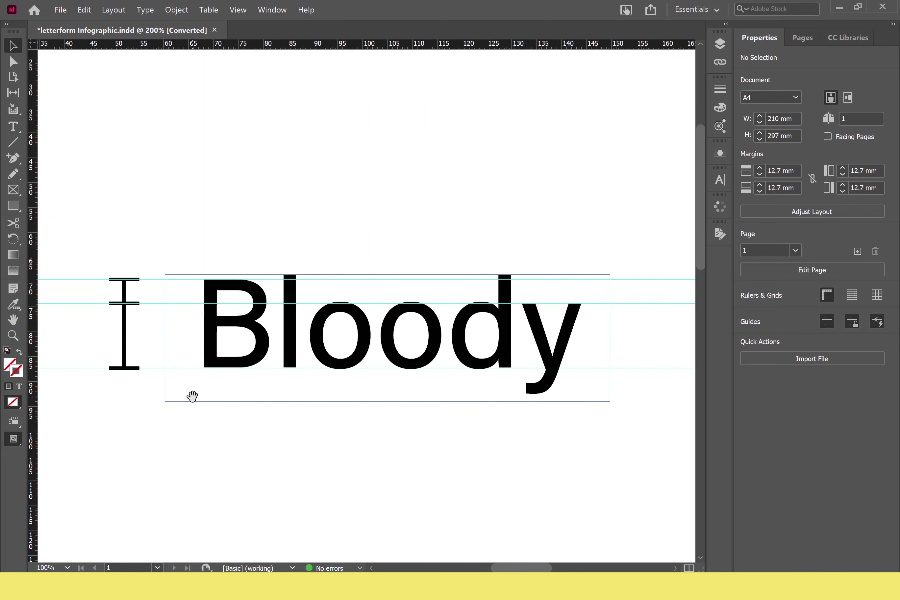
key(ctrl+minus)
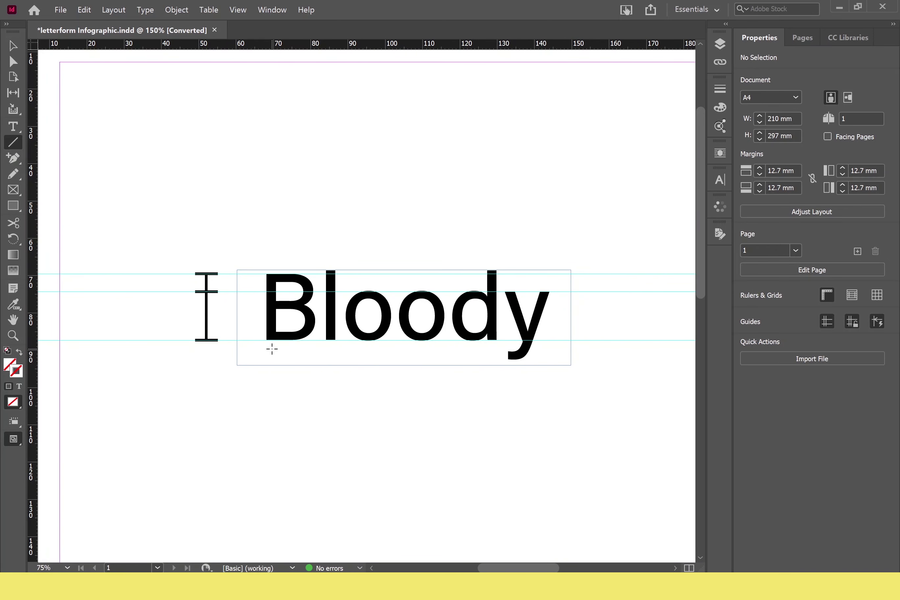
drag(268, 367, 270, 393)
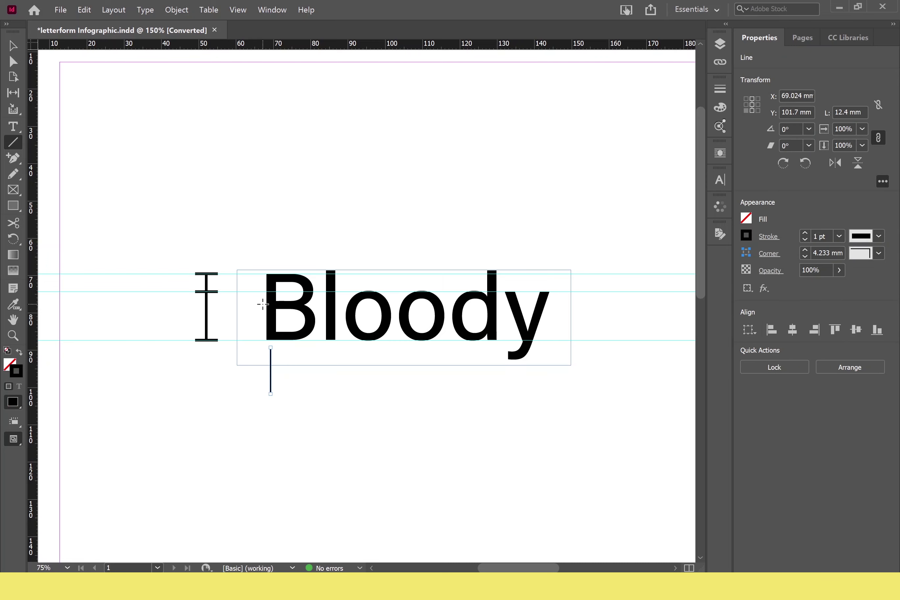
Step: Draw a 45° diagonal pointer line running from inside the B up and outward to the left
drag(265, 303, 218, 226)
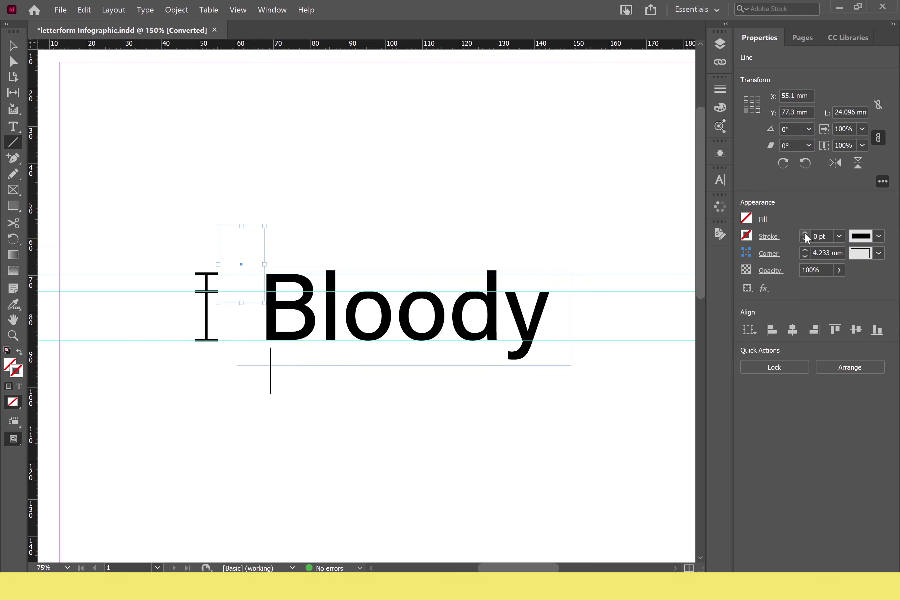
mouse_move(279, 297)
mouse_down()
mouse_move(279, 230)
mouse_move(247, 264)
mouse_up()
click(346, 416)
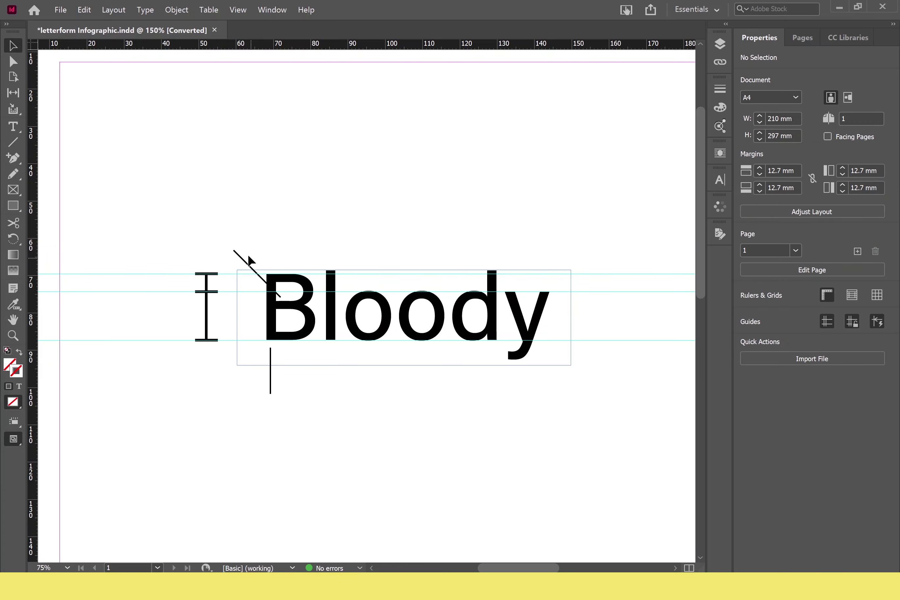
Step: Add a shorter diagonal pointer line that ends at the top of the d's ascender
click(240, 259)
click(371, 234)
drag(469, 252, 468, 265)
mouse_move(467, 267)
mouse_down()
mouse_move(493, 263)
mouse_move(478, 277)
mouse_up()
click(85, 185)
Step: Add vertical pointer lines beneath the second o, the d and the y, extending the o's line up into the letter
drag(273, 371, 425, 372)
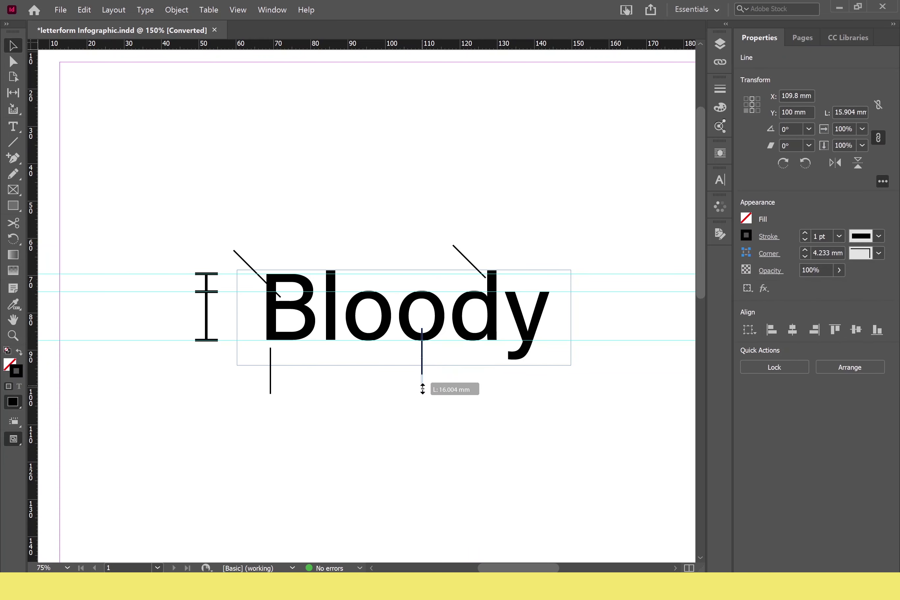
click(467, 424)
drag(275, 385, 525, 402)
click(600, 416)
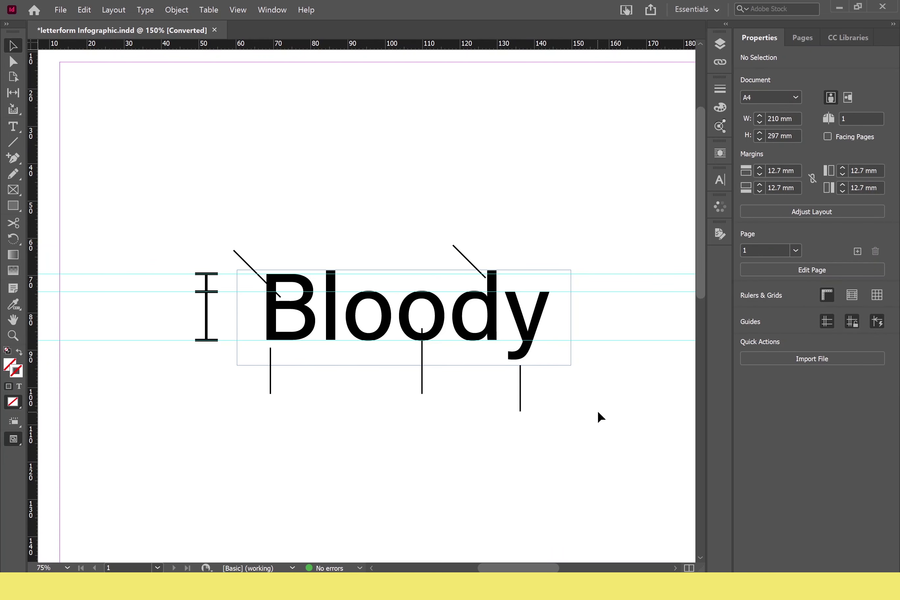
drag(471, 385, 474, 396)
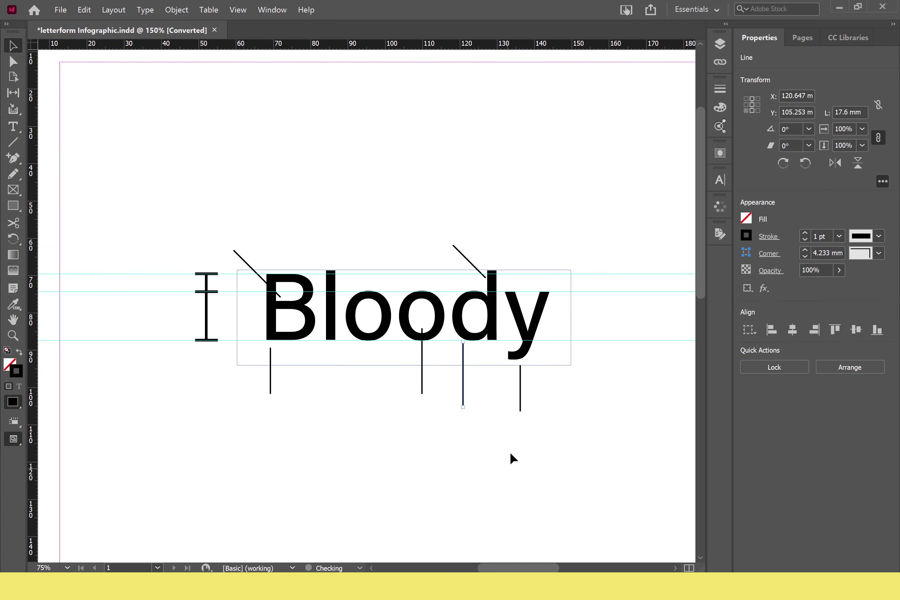
click(482, 419)
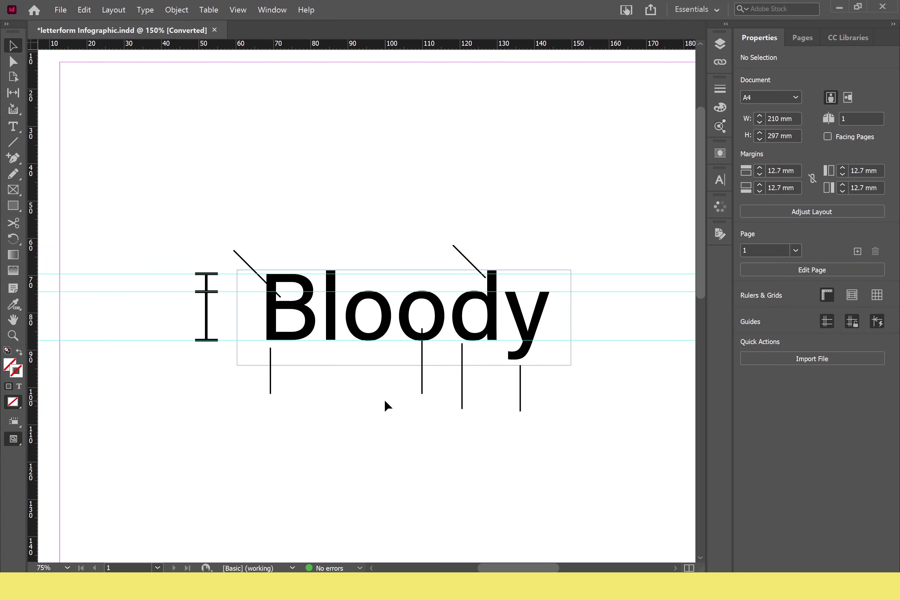
Step: Draw a 7.8 mm horizontal pointer line with a 1 pt stroke beside the height marker, aligned exactly on the x-height guide
scroll(384, 399, left, 2)
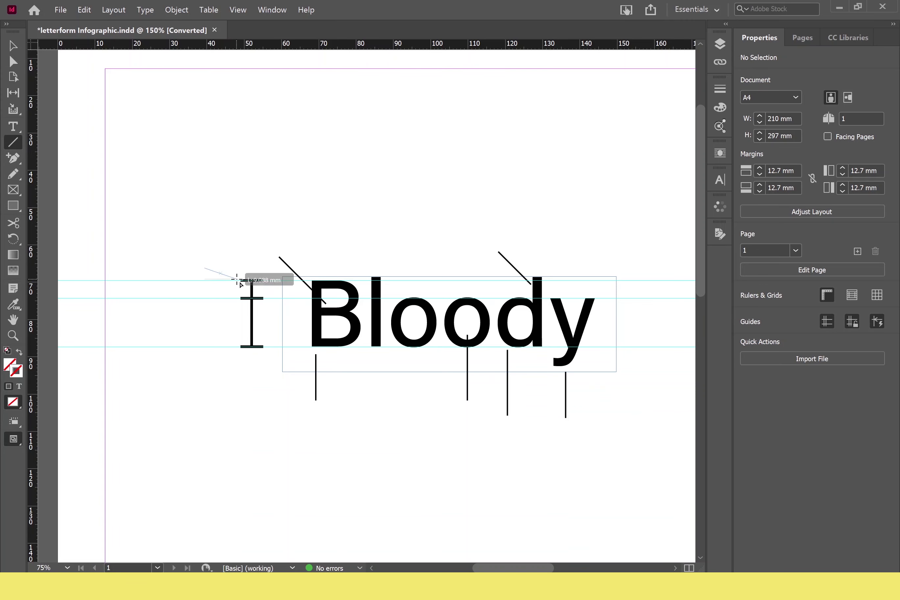
mouse_move(236, 280)
mouse_down()
mouse_move(237, 301)
mouse_move(204, 297)
mouse_up()
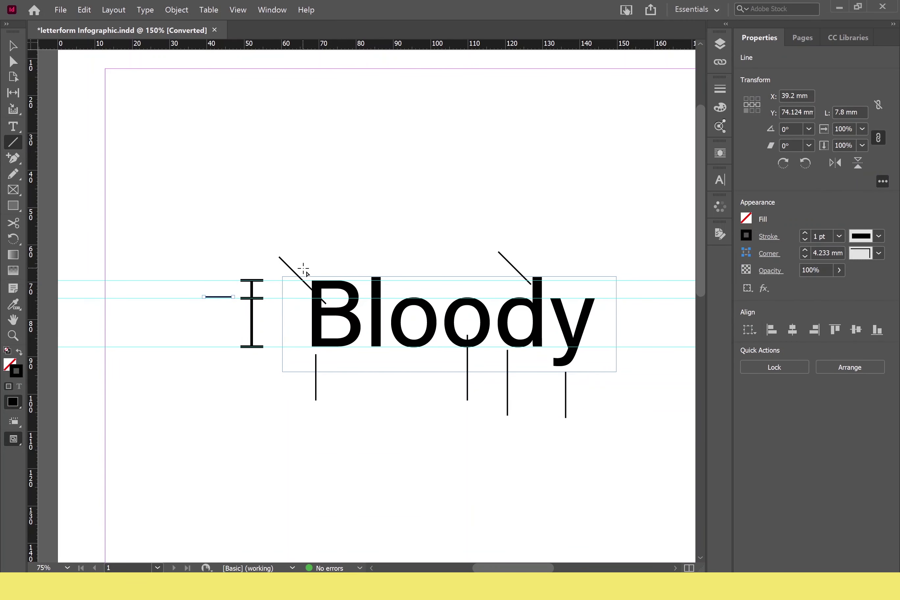
key(ctrl+equal)
key(ctrl+equal)
key(ctrl+equal)
key(ctrl+equal)
key(ctrl+equal)
key(ctrl+equal)
key(Down)
key(Up)
key(Up)
key(slash)
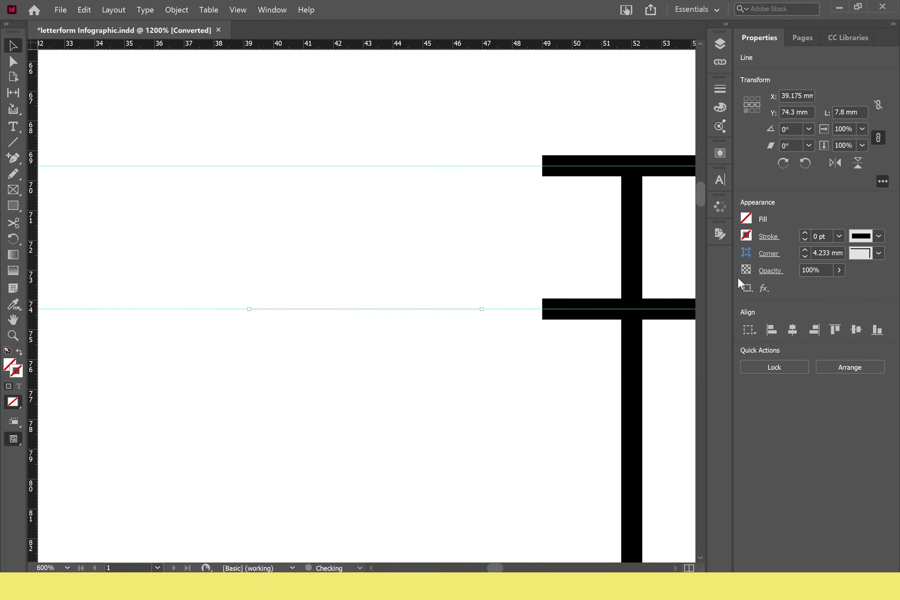
click(800, 234)
Step: Copy the horizontal pointer line down to the baseline guide beside the height marker
key(ctrl+minus)
key(ctrl+minus)
scroll(295, 346, right, 3)
drag(282, 297, 291, 501)
Step: Copy the horizontal pointer line up to the cap-height guide and rotate the copy to -45°
scroll(282, 377, up, 2)
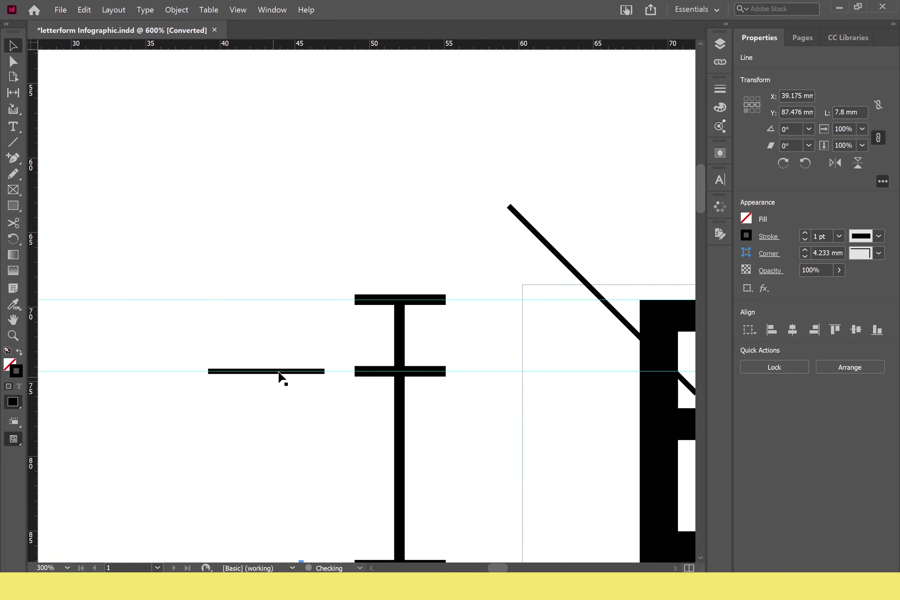
drag(291, 371, 295, 300)
drag(203, 295, 209, 258)
drag(250, 282, 261, 244)
Step: Position the rotated pointer line so its lower end meets the cap-height guide beside the height marker
key(ctrl+equal)
key(ctrl+equal)
key(ctrl+equal)
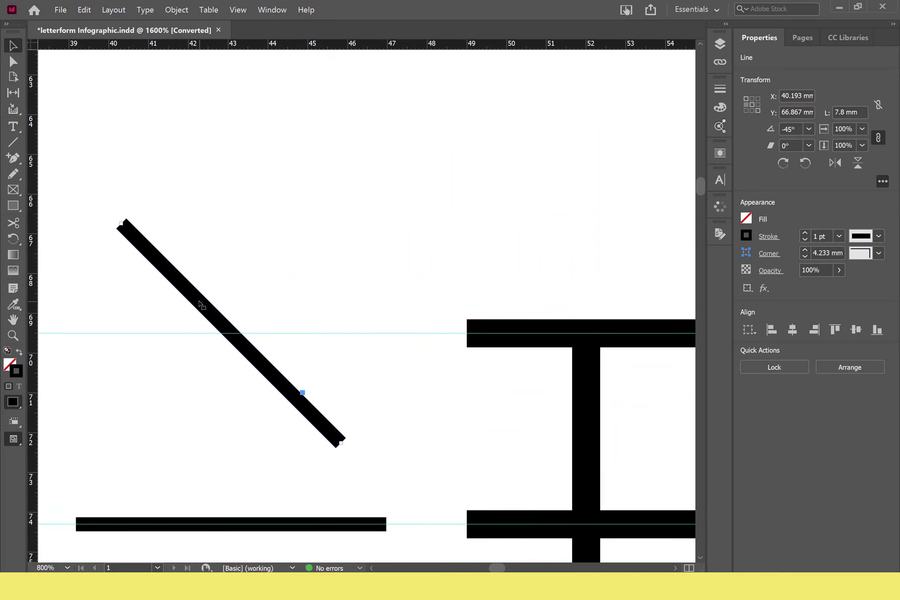
drag(200, 305, 244, 201)
click(473, 197)
key(ctrl+0)
key(ctrl+equal)
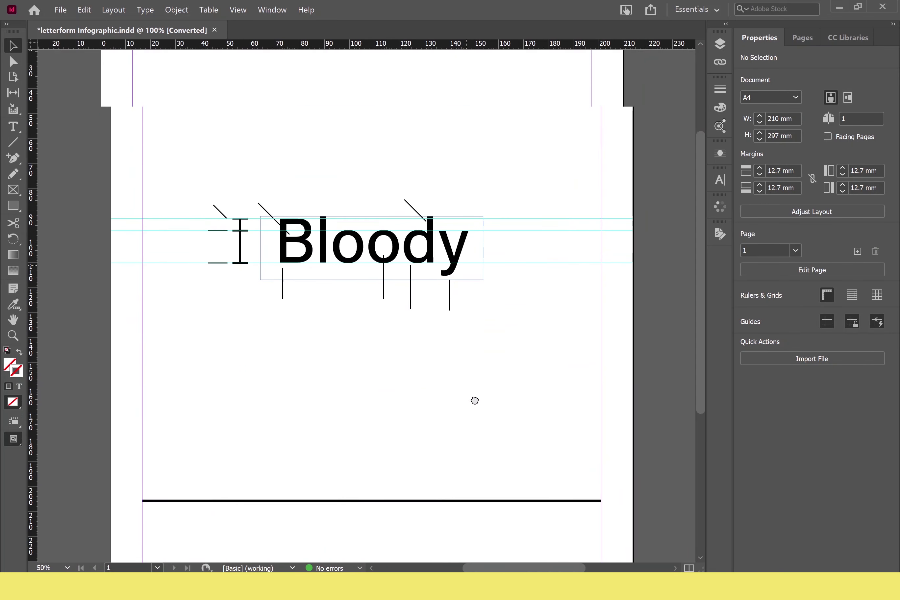
Step: Draw a large text frame below the thick divider line, reaching down to the bottom margin
key(ctrl+equal)
key(ctrl+0)
key(t)
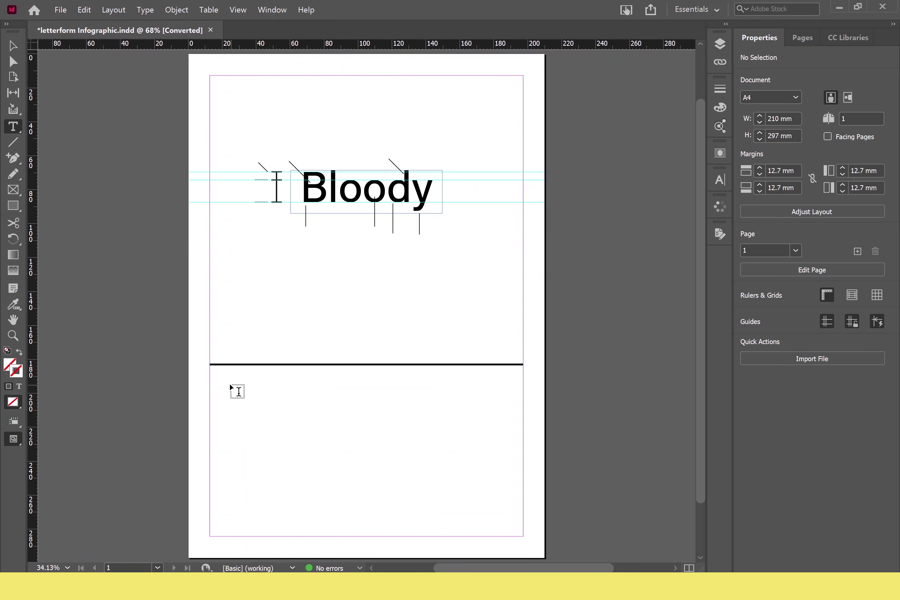
drag(230, 383, 498, 536)
Step: Set the new frame's text to Acumin Pro Medium, 18 pt, and start a numbered list with spaced lines from 1
click(878, 243)
click(855, 262)
click(855, 260)
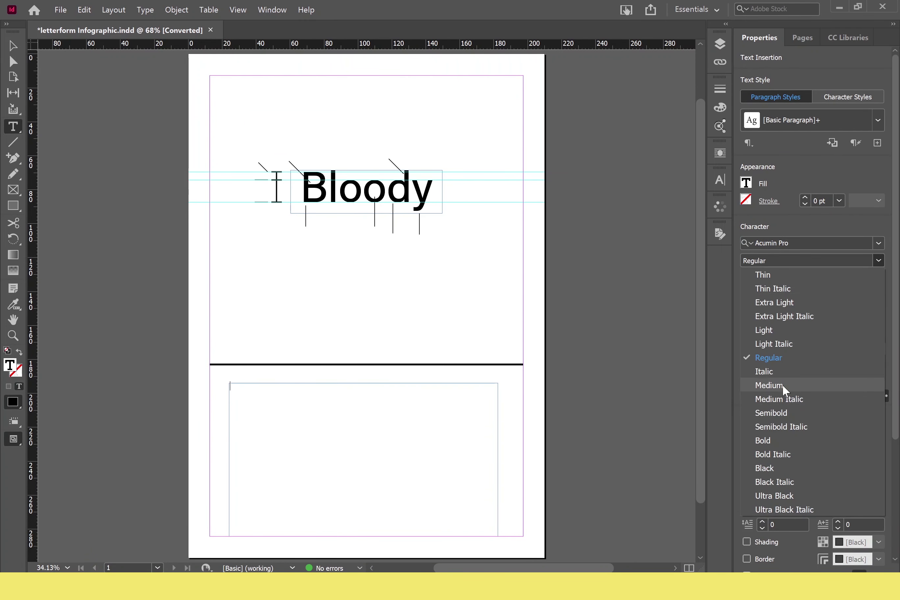
click(784, 385)
click(801, 278)
click(778, 418)
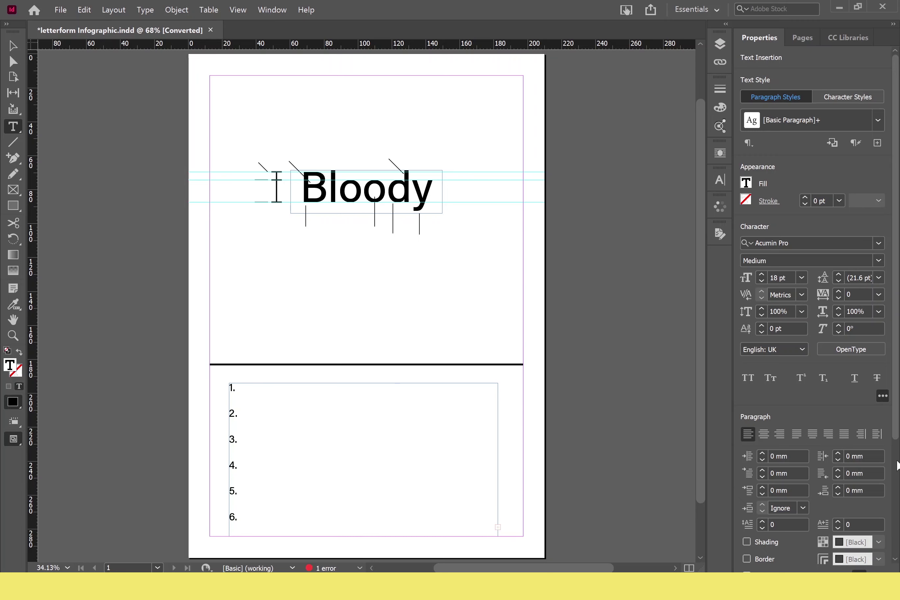
Step: Split the numbered list's text frame into two columns and narrow it slightly on both sides
scroll(787, 430, down, 5)
key(Escape)
scroll(819, 496, down, 5)
click(757, 492)
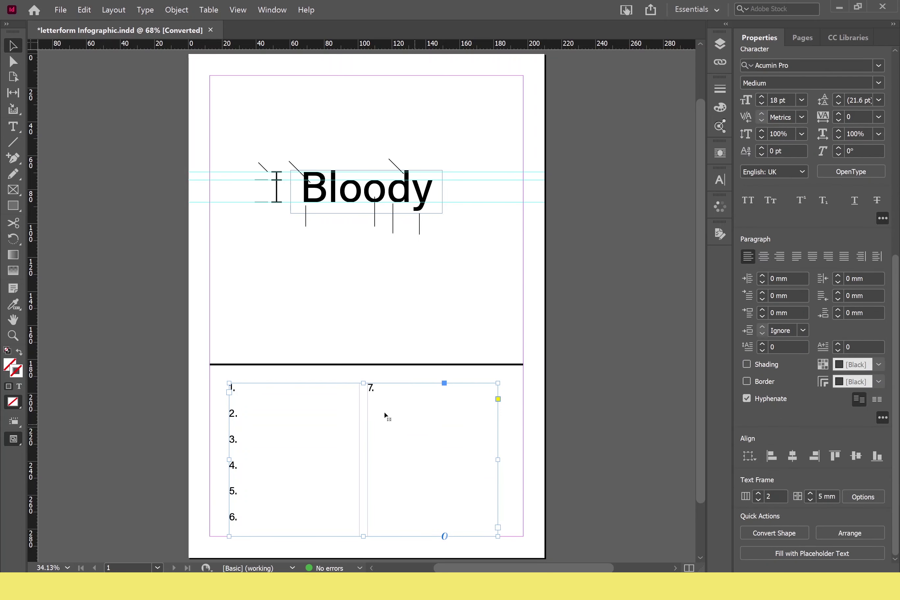
drag(510, 460, 518, 461)
key(ctrl+z)
key(ctrl+z)
click(540, 434)
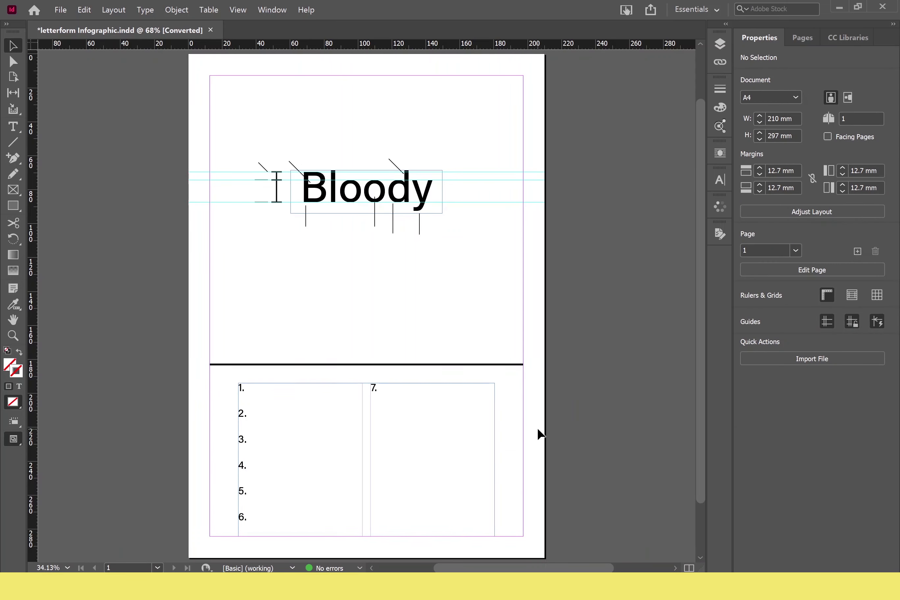
Step: Extend the list to 9 and fill entries 1 to 6 with Cap height, X height, Baseline, Crossbar, Stem and Counter
click(422, 413)
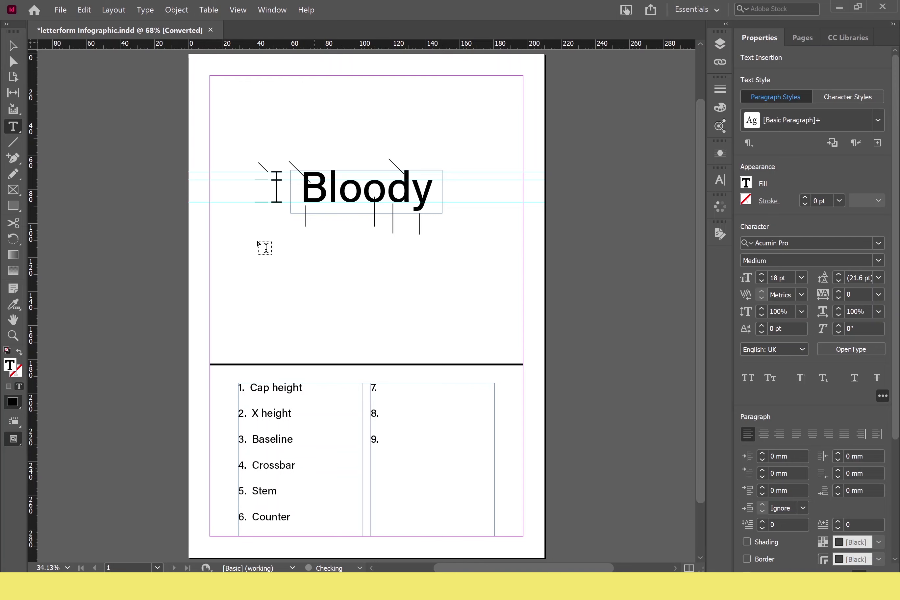
key(Escape)
Step: Create a small text frame above the height marker containing the number 1 in Acumin Pro Regular, 12 pt
key(ctrl+equal)
key(ctrl+equal)
key(t)
key(ctrl+shift+a)
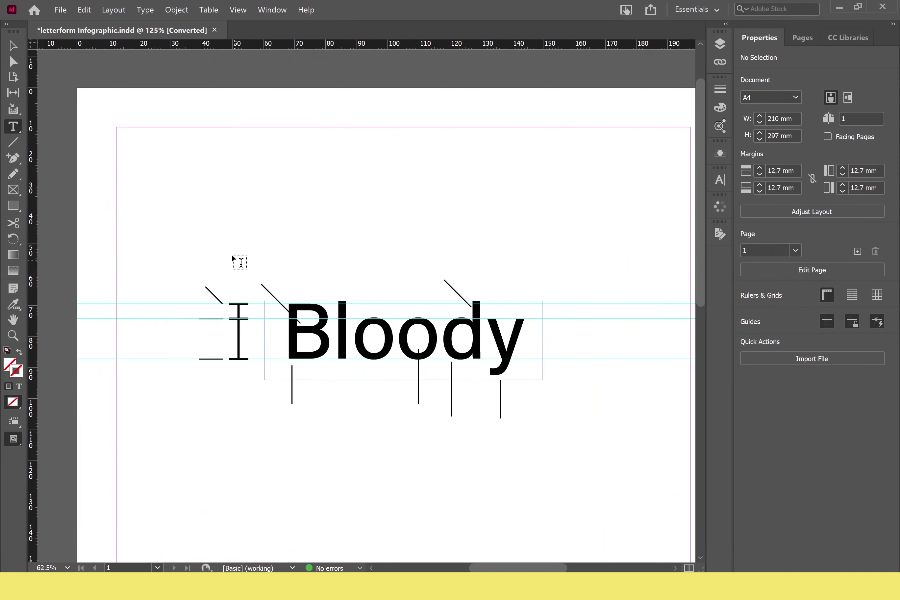
click(235, 253)
double_click(232, 254)
click(878, 242)
click(878, 260)
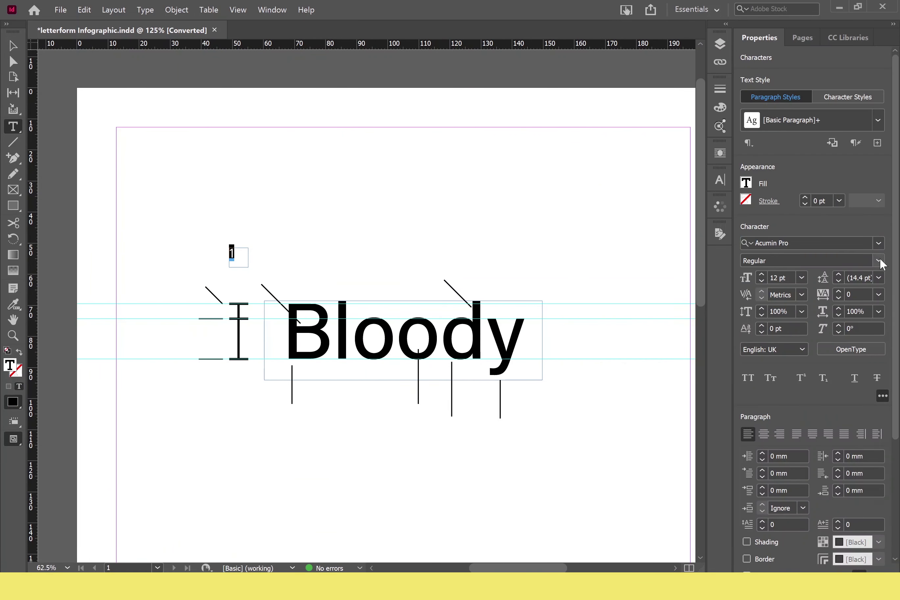
click(878, 260)
click(377, 212)
key(ctrl+equal)
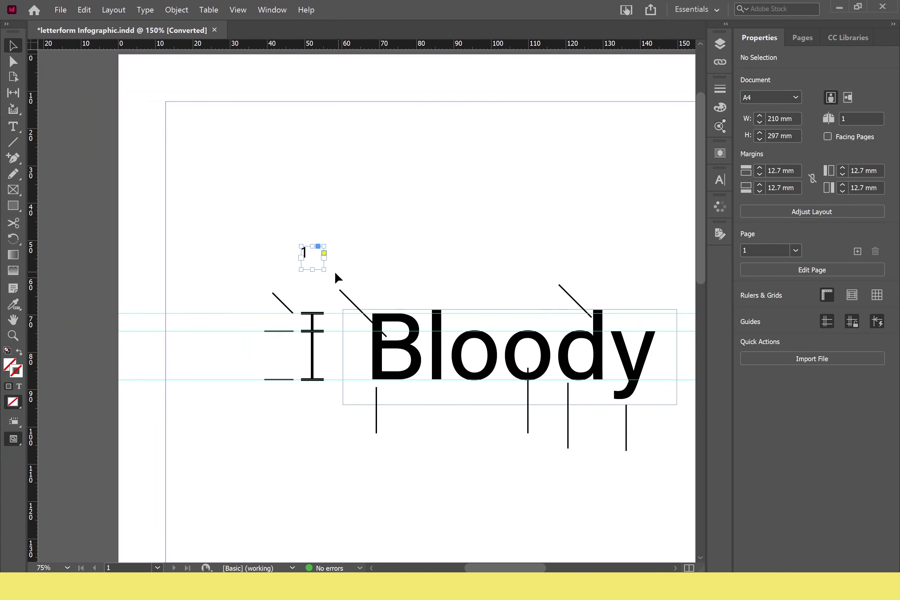
Step: Shrink the number 1 frame to about 4.6 × 4.1 mm and place it at the upper end of the cap-height pointer line
key(ctrl+z)
key(Escape)
key(ctrl+equal)
key(ctrl+equal)
key(ctrl+equal)
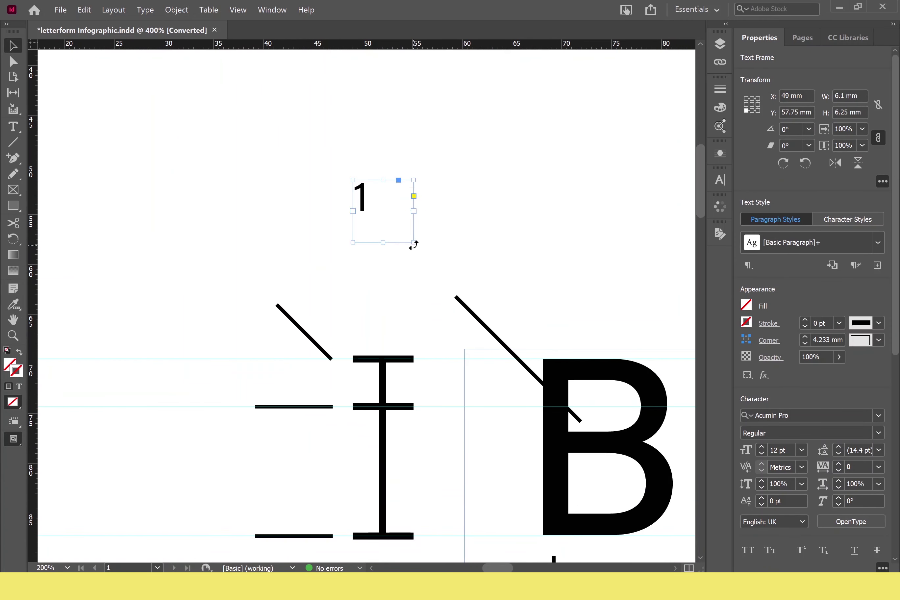
drag(413, 243, 398, 221)
scroll(398, 221, down, 3)
scroll(398, 221, left, 1)
drag(401, 117, 405, 184)
Step: Label the x-height pointer line 2 and the baseline pointer line 3 using copies of the number frame
key(t)
double_click(266, 319)
text(2)
key(Escape)
double_click(269, 452)
text(3)
key(Escape)
Step: Place a copy of the number frame at the upper end of the B's crossbar pointer line and change it to 4
drag(474, 184, 382, 259)
drag(308, 265, 301, 262)
double_click(301, 261)
text(4)
key(Escape)
Step: Copy the number frame below the pointer line under the B's stem and change the number to 5
drag(381, 341, 305, 138)
drag(239, 58, 351, 480)
double_click(352, 479)
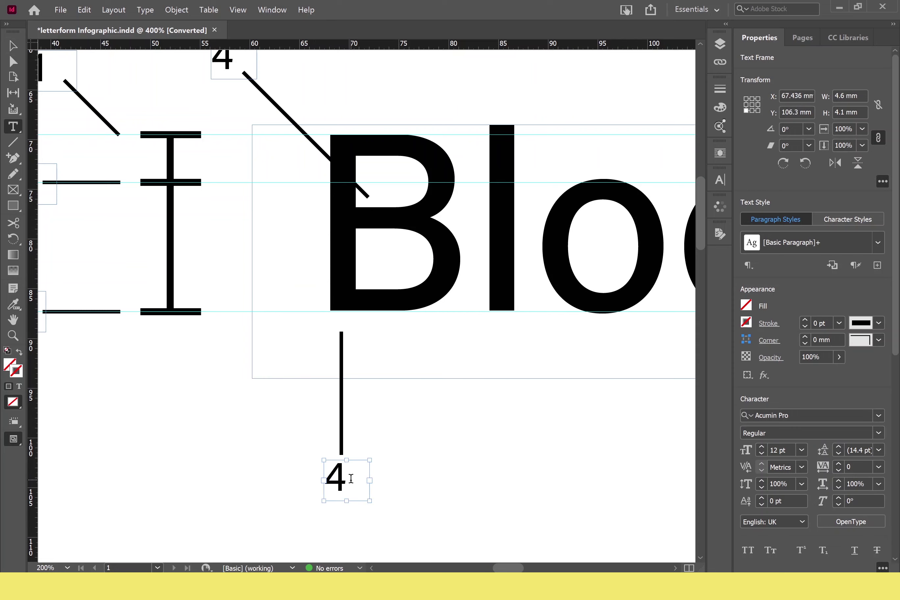
text(5)
click(367, 458)
click(362, 485)
key(BackSpace)
text(5)
key(Escape)
Step: Label the pointer lines below the second o and the d with number frames 6 and 7
drag(415, 418, 201, 436)
drag(128, 498, 365, 526)
double_click(255, 488)
text(6)
key(Escape)
double_click(370, 521)
text(7)
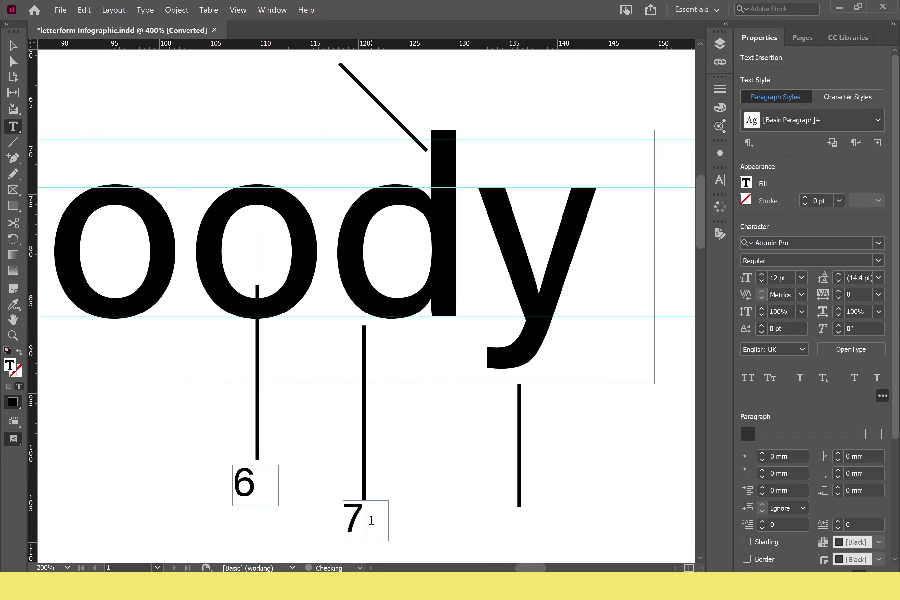
key(Escape)
Step: Copy the number frame below the y's descender pointer line and change the number to 8
key(ctrl+minus)
scroll(438, 381, up, 5)
drag(393, 456, 505, 462)
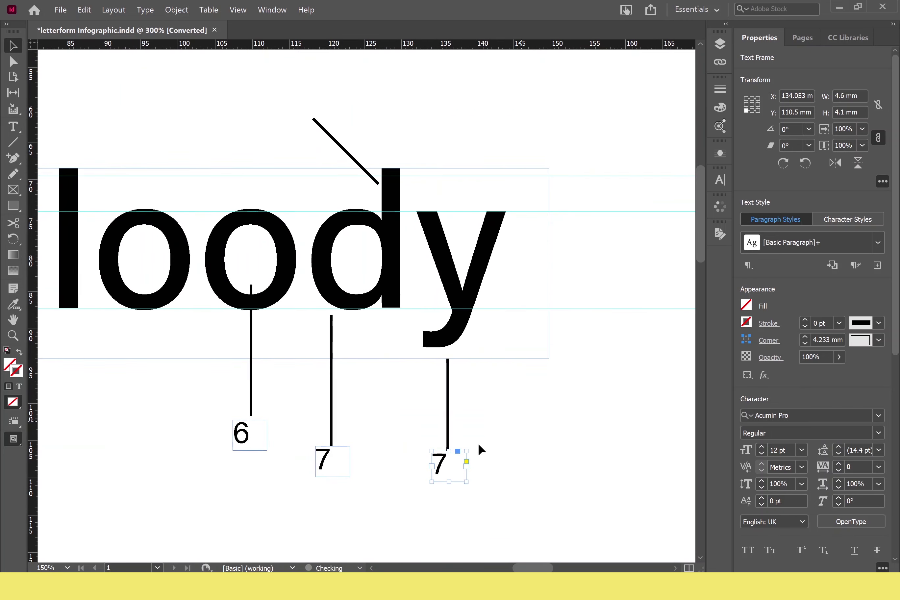
double_click(496, 451)
text(8)
key(Escape)
Step: Copy the number frame to the upper end of the d's ascender pointer line and change the number to 9
scroll(390, 402, up, 4)
scroll(448, 429, down, 2)
drag(477, 540, 338, 196)
scroll(377, 235, up, 2)
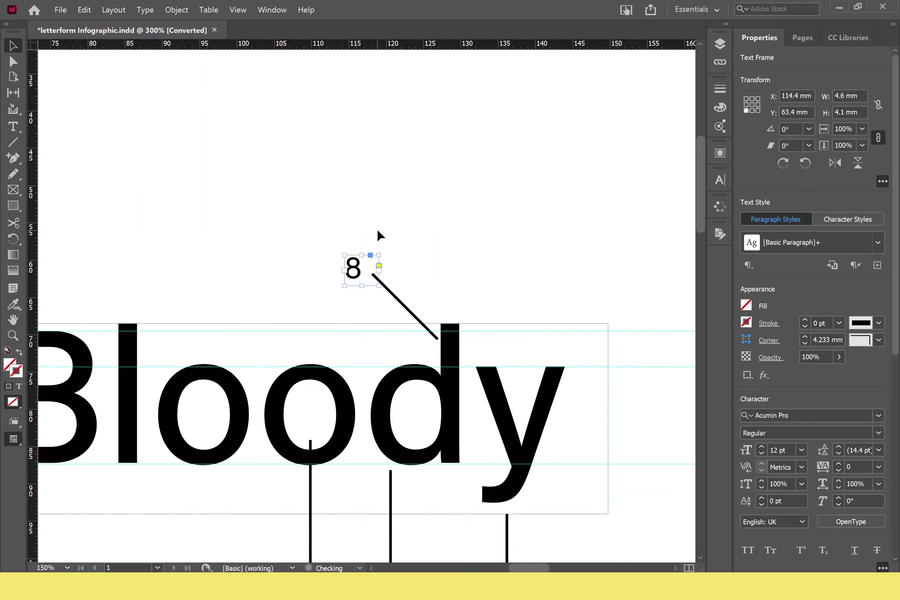
double_click(353, 263)
text(9)
Step: Fill list entries 7 to 9 with Bowl, Descender and Ascender
key(ctrl+0)
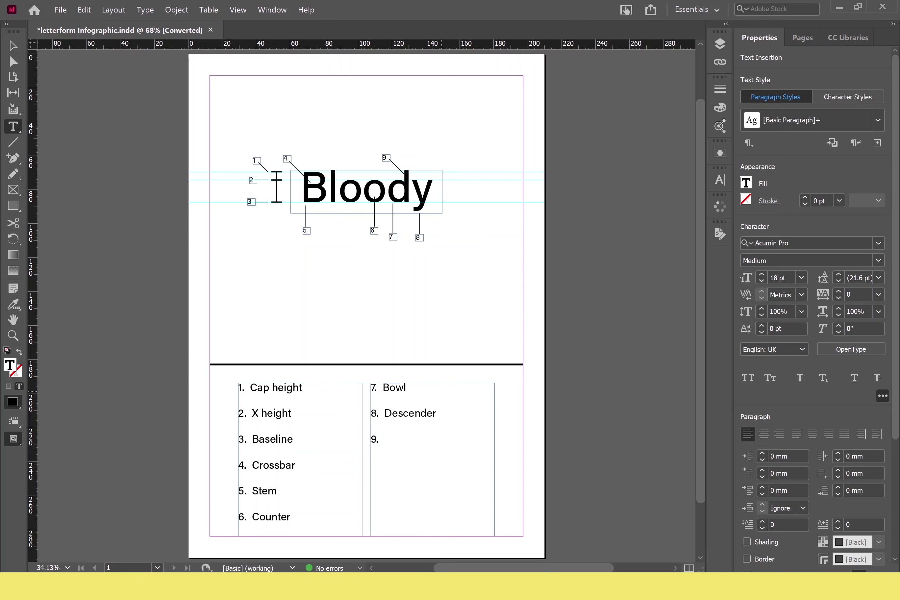
key(Escape)
click(116, 177)
Step: Draw horizontal lines along the baseline, x-height and cap-height guides, running from the height marker across "Bloody"
key(ctrl+equal)
key(ctrl+equal)
key(ctrl+equal)
key(ctrl+equal)
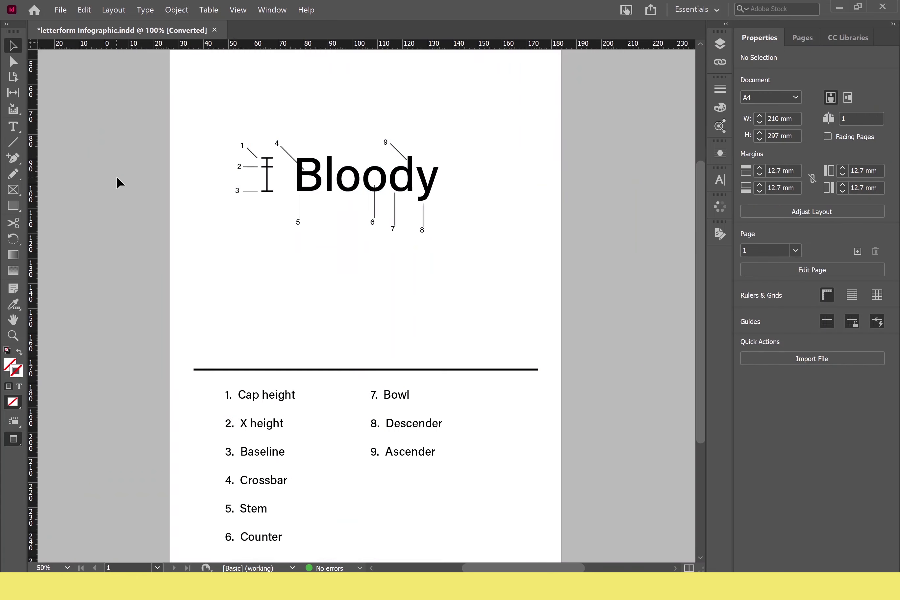
click(169, 330)
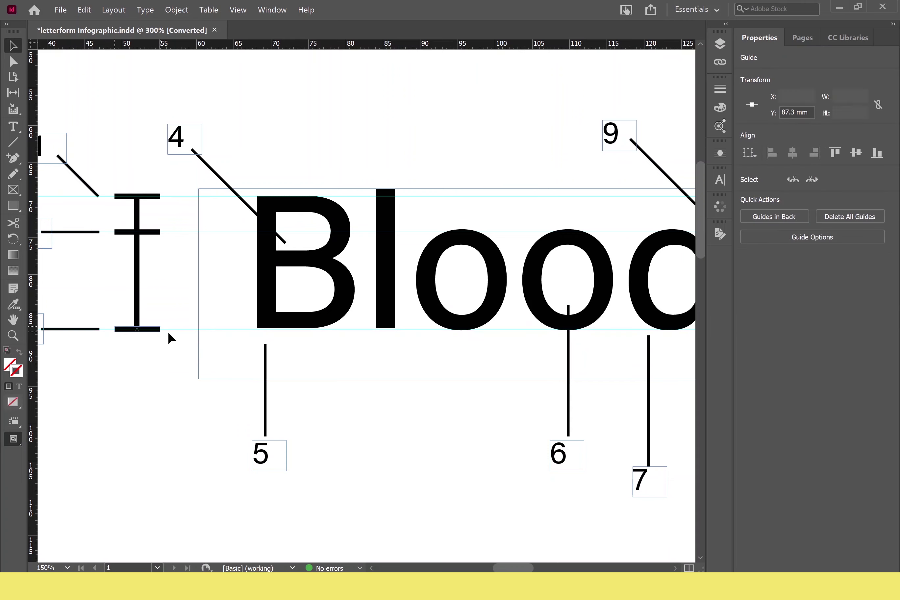
drag(393, 372, 252, 368)
key(ctrl+minus)
drag(201, 322, 641, 322)
scroll(150, 324, up, 2)
drag(195, 379, 194, 291)
click(310, 239)
Step: Set the stroke of all the height marker's lines to 3 pt
key(ctrl+equal)
key(ctrl+equal)
key(ctrl+equal)
key(ctrl+equal)
drag(575, 346, 542, 260)
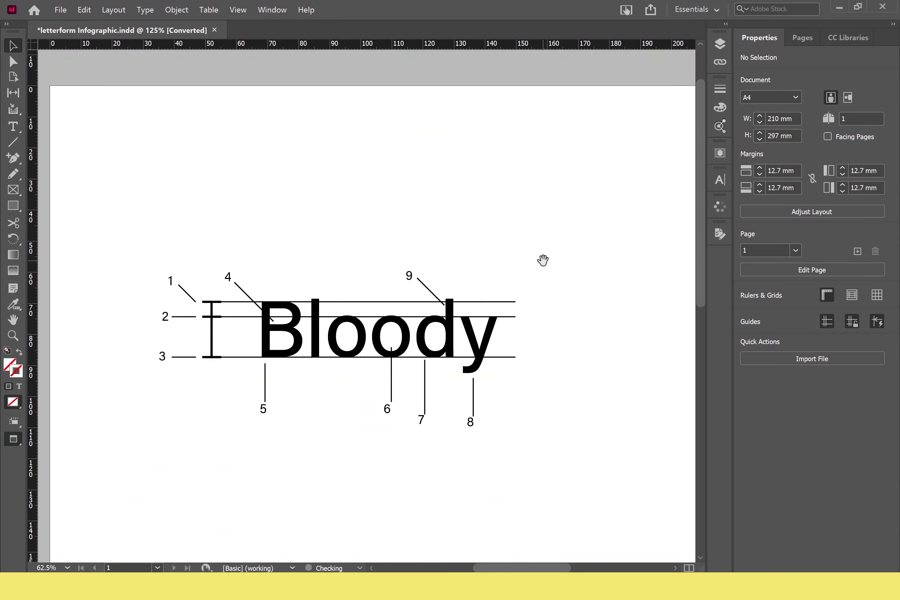
key(ctrl+equal)
key(ctrl+equal)
click(215, 356)
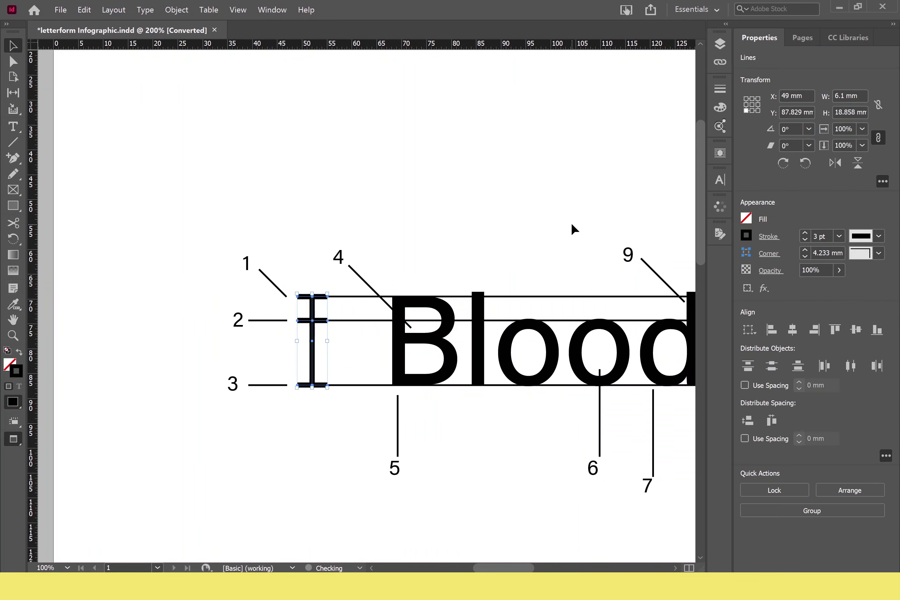
click(374, 258)
Step: Draw a circle about 0.95 mm wide inside the second o's counter and give it a black fill without a stroke
key(ctrl+minus)
key(ctrl+minus)
drag(411, 244, 500, 263)
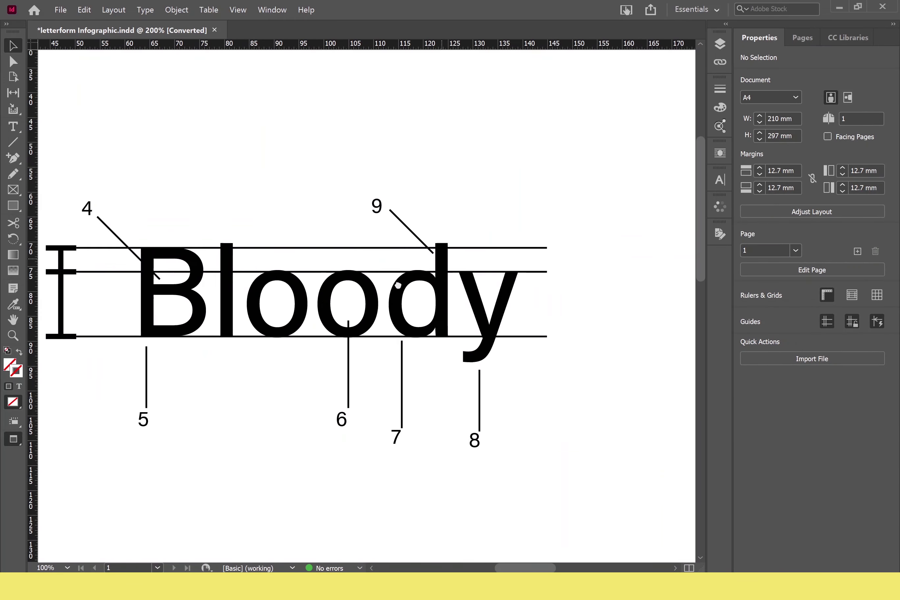
drag(13, 205, 58, 223)
drag(335, 293, 346, 304)
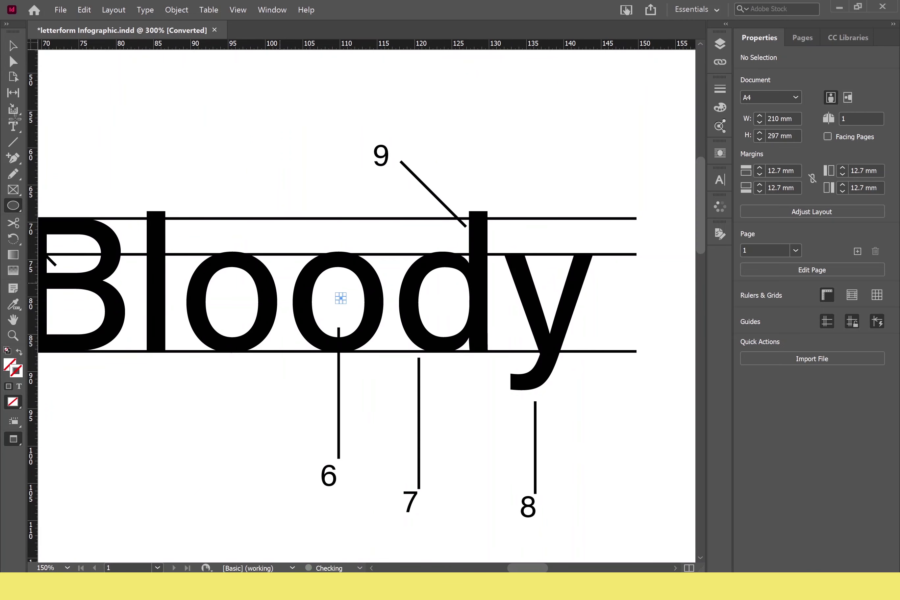
click(745, 219)
click(782, 329)
Step: Centre the black dot in the second o's counter, in line with its pointer line
key(v)
key(ctrl+shift+a)
scroll(300, 302, up, 4)
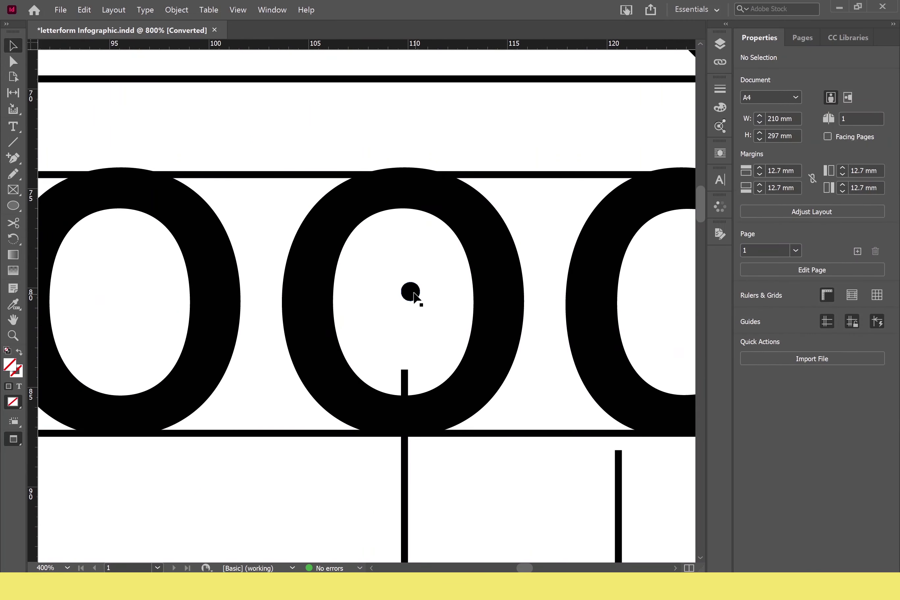
scroll(408, 311, down, 3)
click(406, 305)
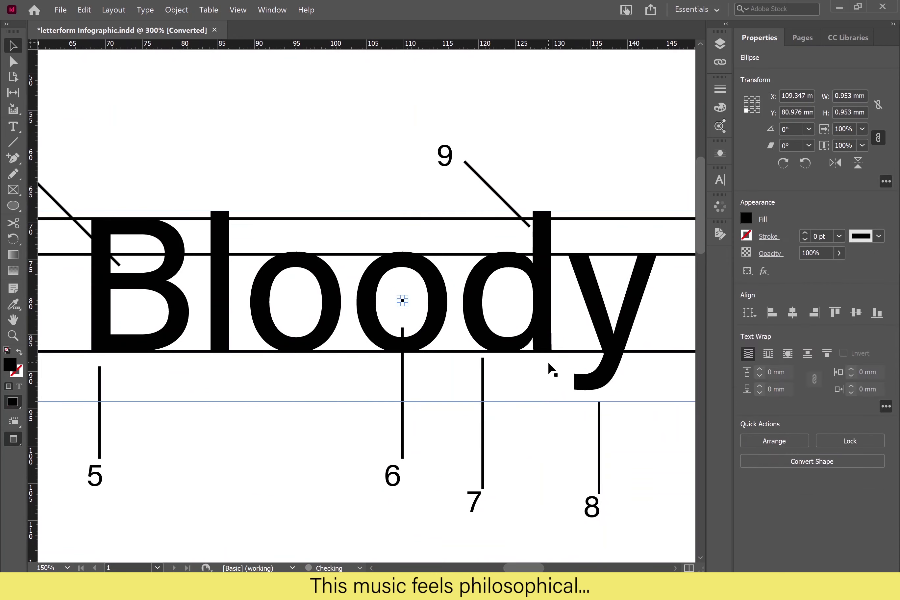
key(ctrl+shift+a)
Step: Centre-align the text in the number frames 8, 7, 6 and 5 below the word
scroll(459, 258, up, 2)
scroll(458, 259, down, 4)
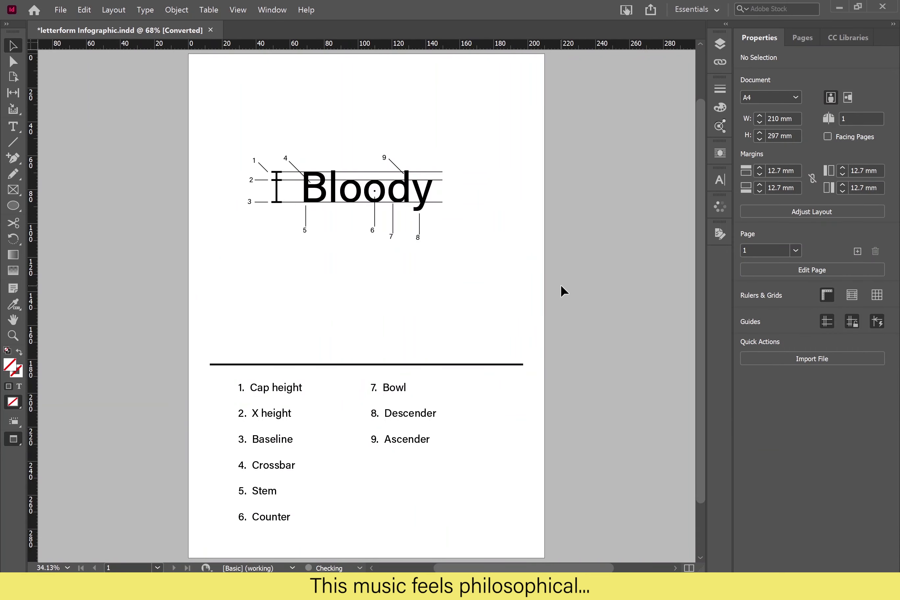
scroll(487, 292, up, 3)
double_click(472, 294)
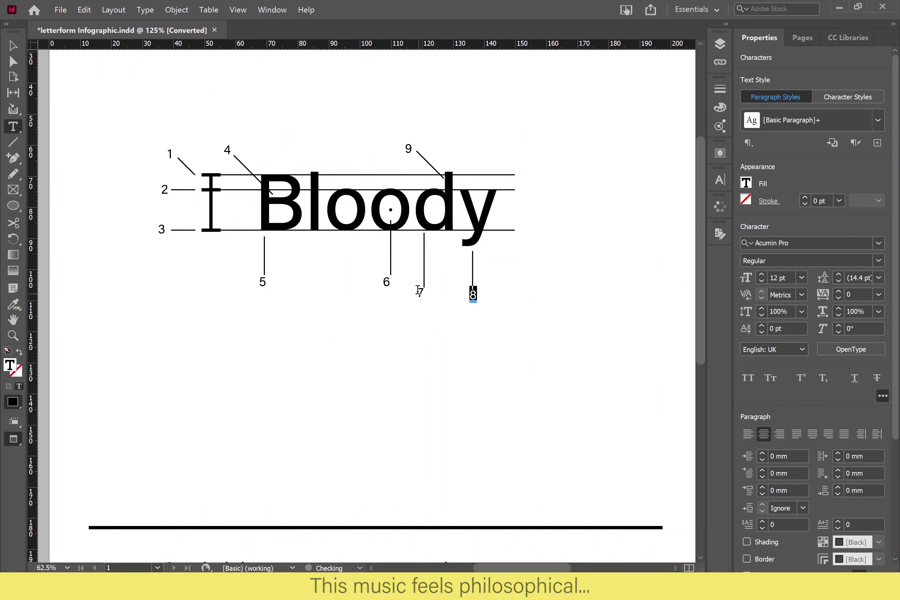
double_click(419, 291)
click(13, 46)
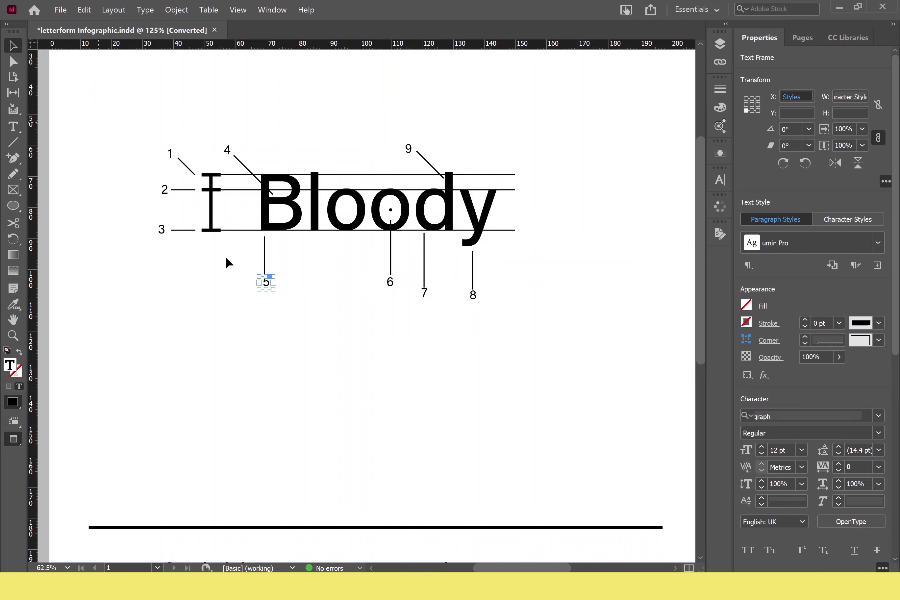
Step: Move the number labels 2 and 3 into vertical alignment with each other beside their pointer lines
click(226, 257)
scroll(249, 265, up, 1)
drag(251, 264, 343, 326)
scroll(211, 226, up, 3)
drag(318, 259, 306, 259)
click(403, 232)
scroll(412, 261, up, 3)
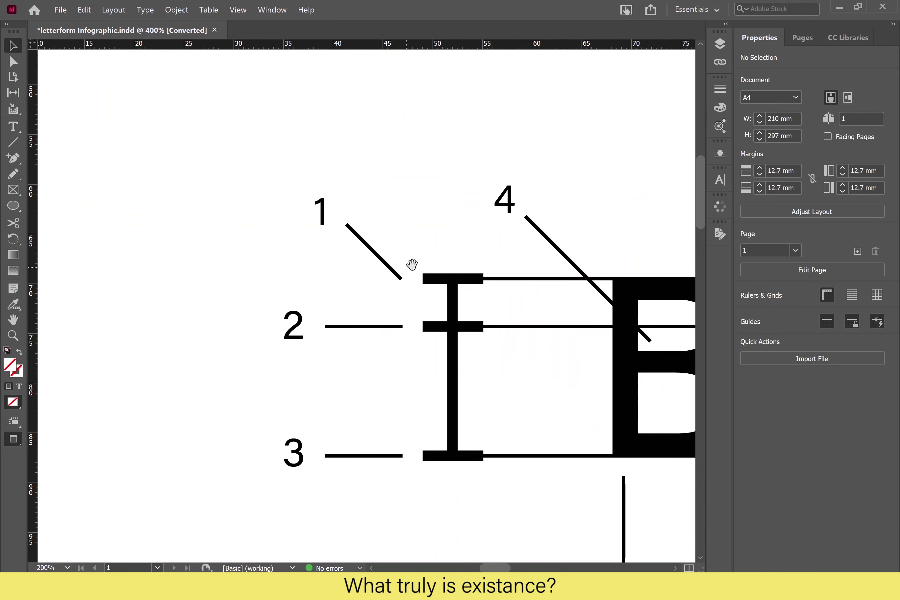
Step: Align the number labels 1 and 4 along their top edges
scroll(411, 261, right, 3)
drag(383, 249, 378, 263)
shift+click(203, 257)
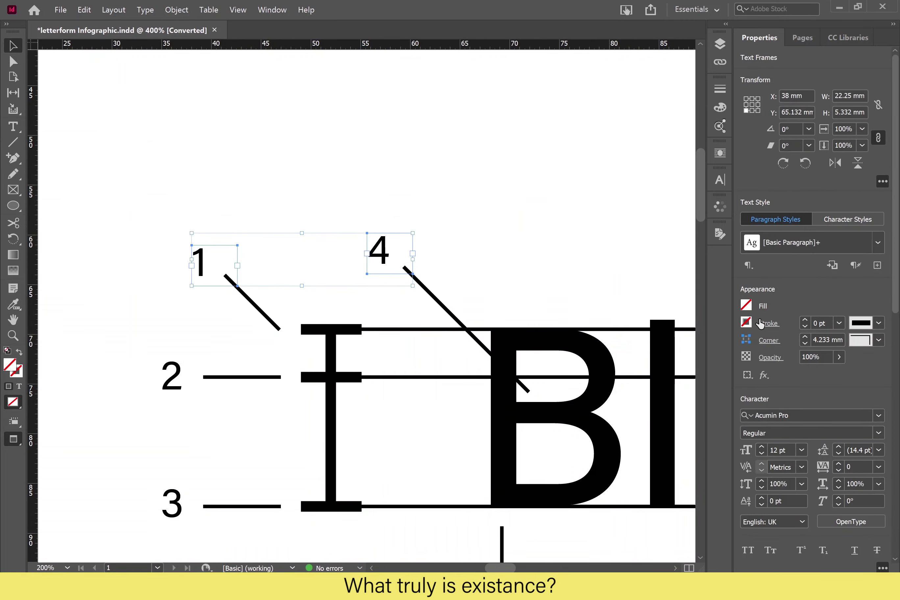
click(894, 371)
click(836, 313)
click(302, 248)
click(207, 249)
shift+click(377, 254)
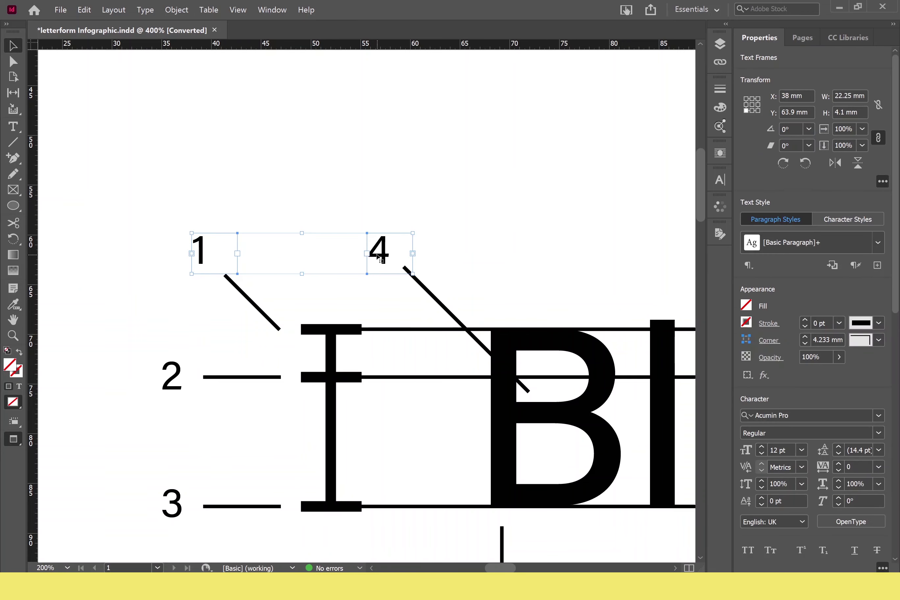
Step: Nudge the number labels 1 and 4 to sit neatly at the ends of their pointer lines
key(Left)
key(Down)
key(Down)
key(Down)
key(Down)
click(502, 208)
key(ctrl+minus)
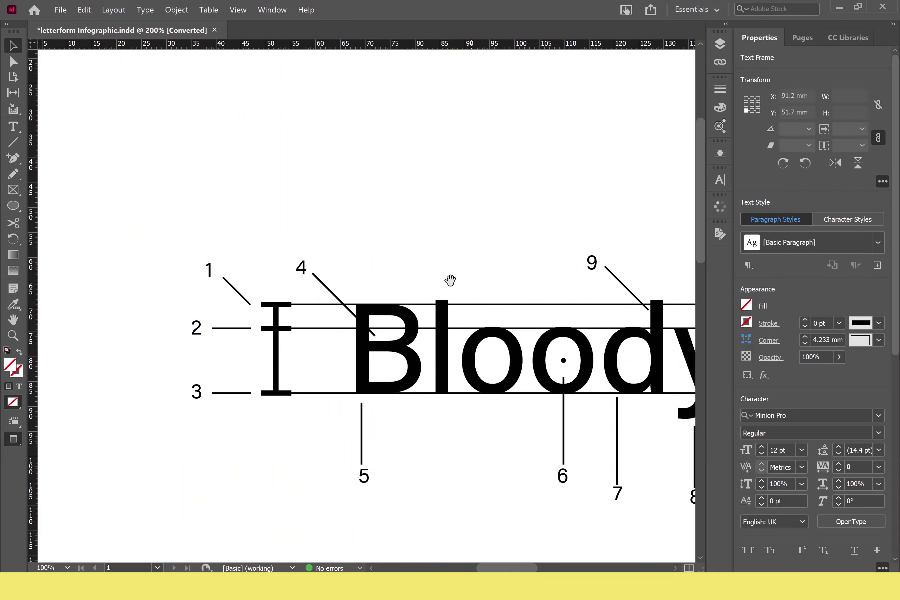
Step: Adjust the number labels 5, 6 and 7 so that each sits centred beneath its pointer line
key(ctrl+minus)
click(282, 333)
key(ctrl+equal)
key(ctrl+equal)
key(ctrl+equal)
key(ctrl+equal)
key(ctrl+equal)
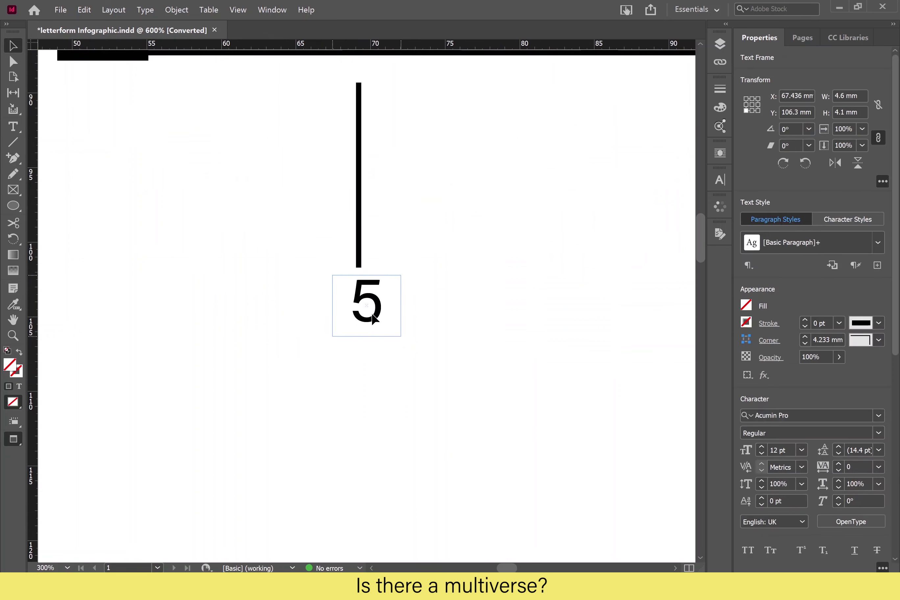
scroll(382, 321, right, 10)
drag(451, 312, 454, 314)
scroll(350, 377, right, 1)
scroll(348, 364, right, 5)
click(343, 348)
scroll(349, 348, right, 5)
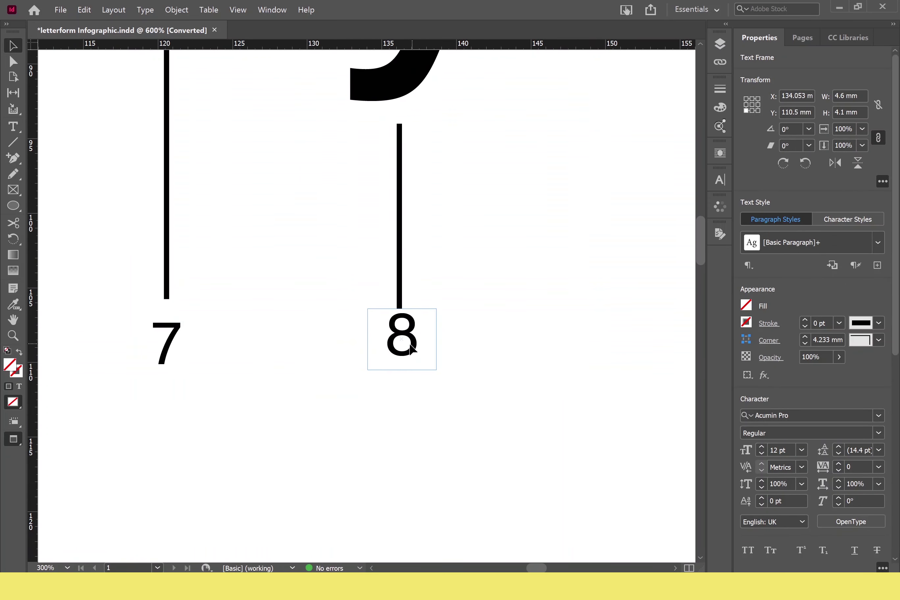
Step: Centre the number label 8 beneath its pointer line, leaving a small gap between them
click(411, 347)
key(ctrl+minus)
key(ctrl+minus)
click(391, 382)
key(ctrl+minus)
key(ctrl+minus)
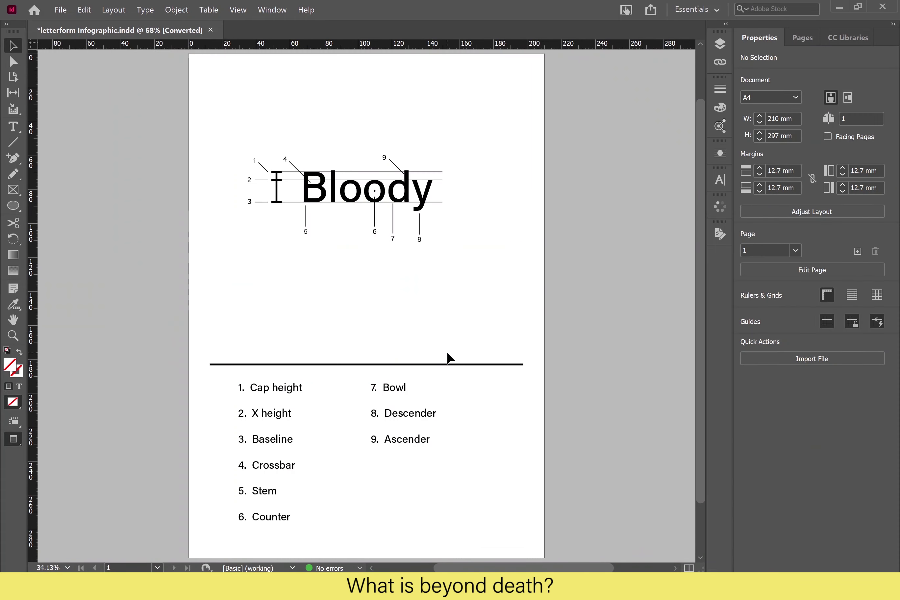
Step: Colour the three horizontal height lines across "Bloody" light blue and send them behind the letters
key(ctrl+equal)
key(ctrl+equal)
key(ctrl+equal)
key(ctrl+equal)
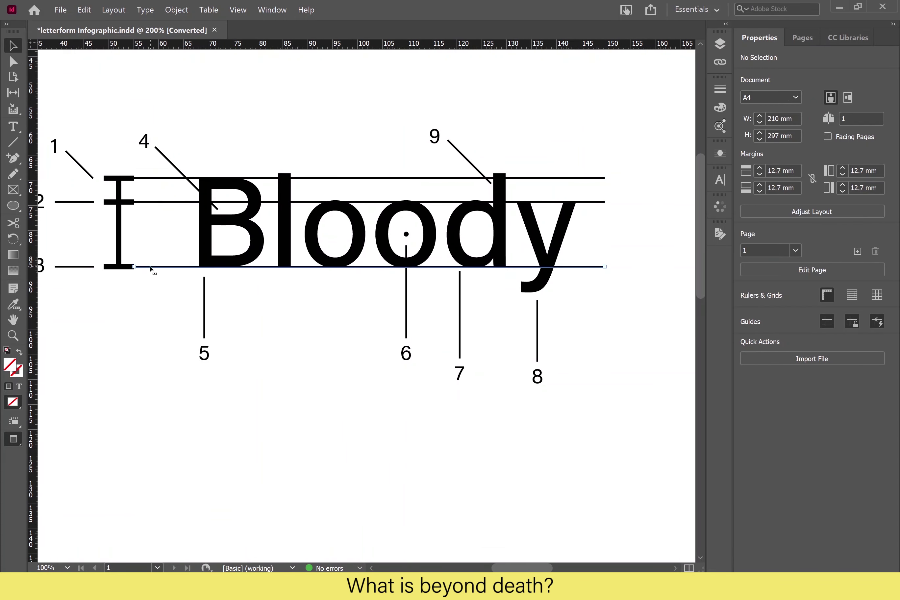
drag(150, 271, 151, 171)
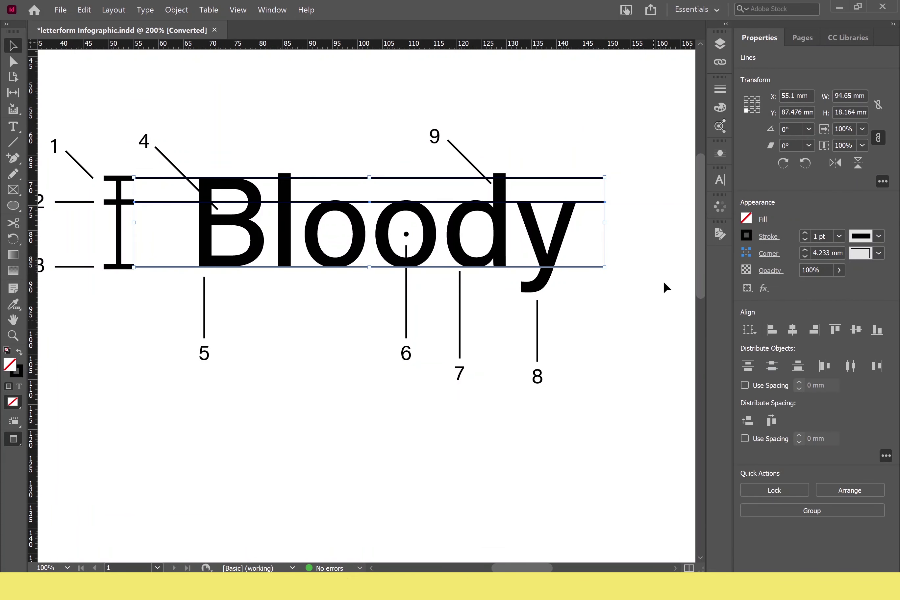
click(745, 236)
click(785, 380)
click(654, 408)
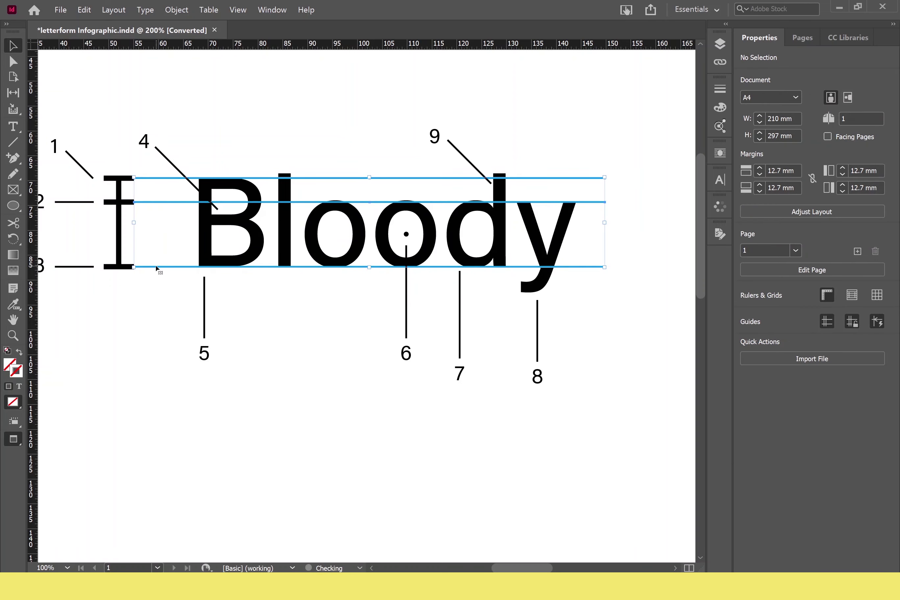
right_click(155, 266)
click(373, 404)
click(614, 455)
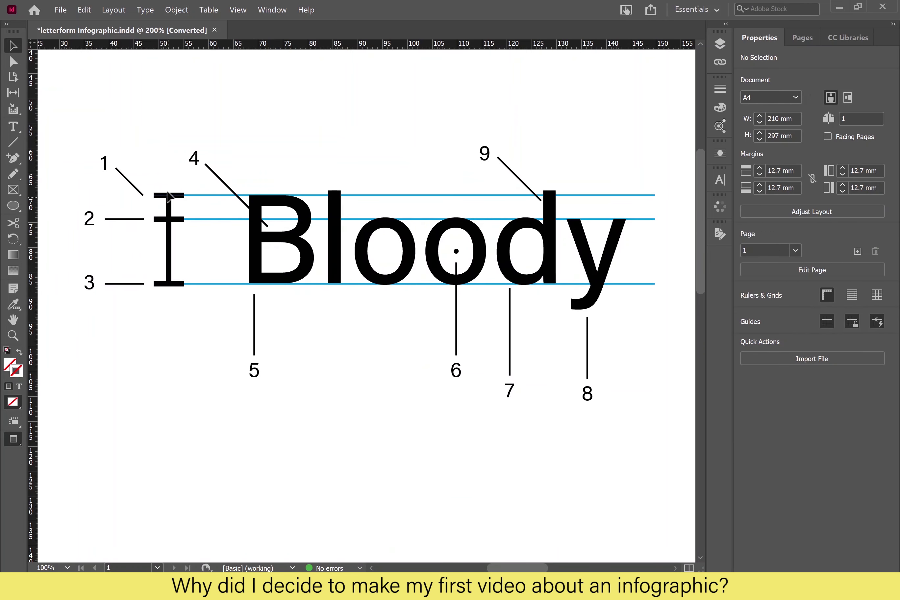
Step: Select all nine pointer lines around "Bloody" and set their stroke colour to dark red
drag(112, 160, 254, 331)
shift+click(509, 340)
shift+click(587, 348)
shift+click(519, 178)
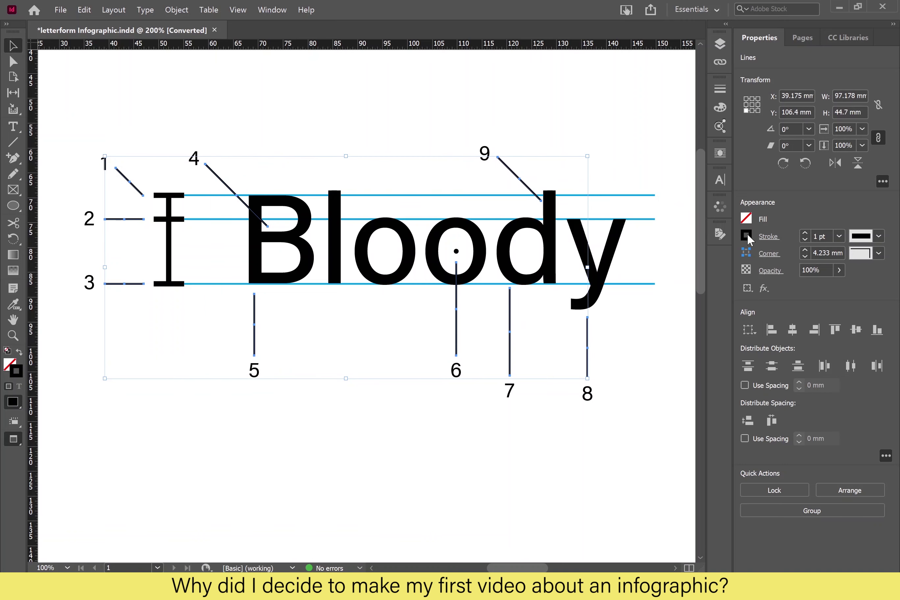
click(745, 236)
click(793, 422)
click(666, 457)
key(ctrl+minus)
key(ctrl+minus)
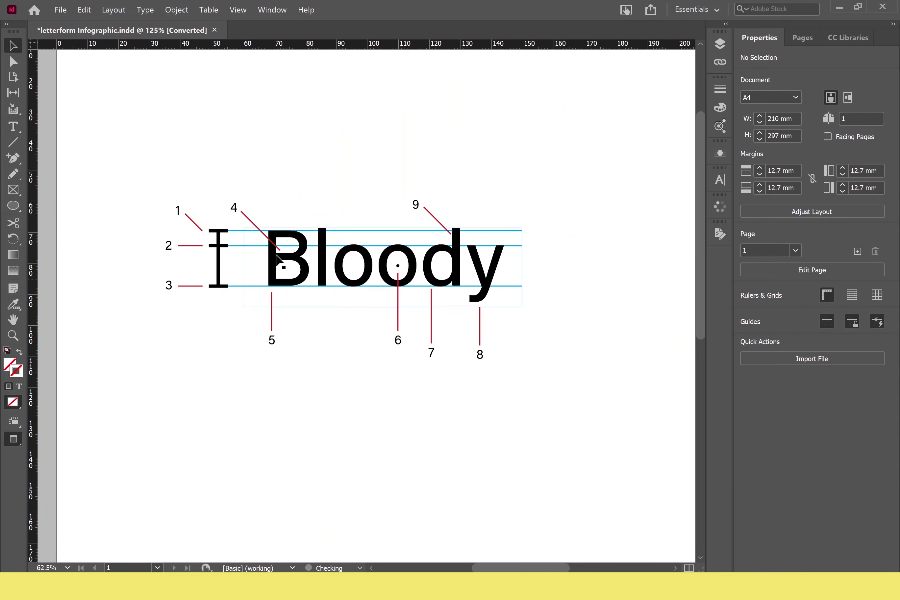
Step: Colour the vertical height bracket beside "Bloody" in the same light blue as the height lines
drag(200, 221, 226, 294)
click(745, 236)
click(802, 381)
click(620, 368)
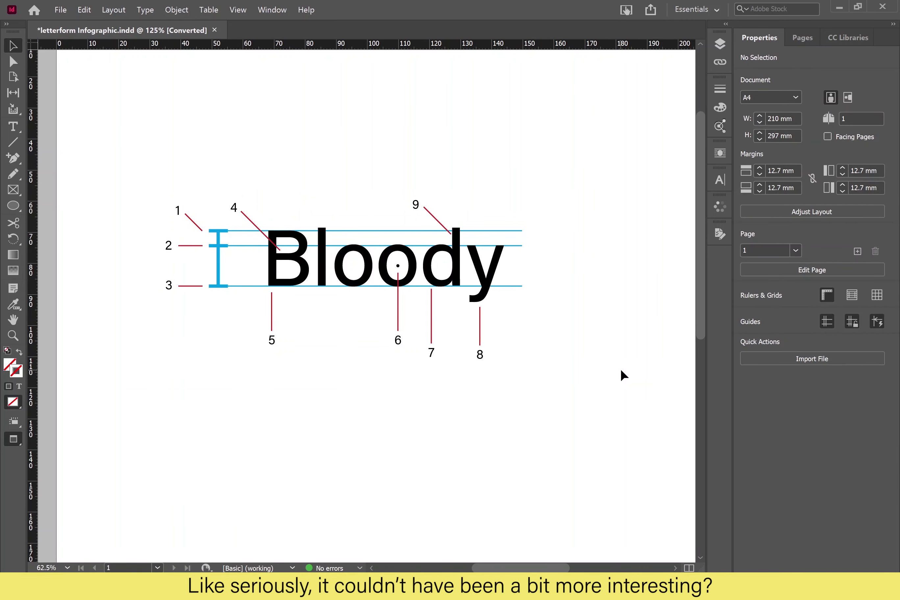
Step: Shift pointer line 7 to the left and extend its upper end into the bowl of the d
key(ctrl+equal)
key(ctrl+equal)
key(ctrl+equal)
click(485, 371)
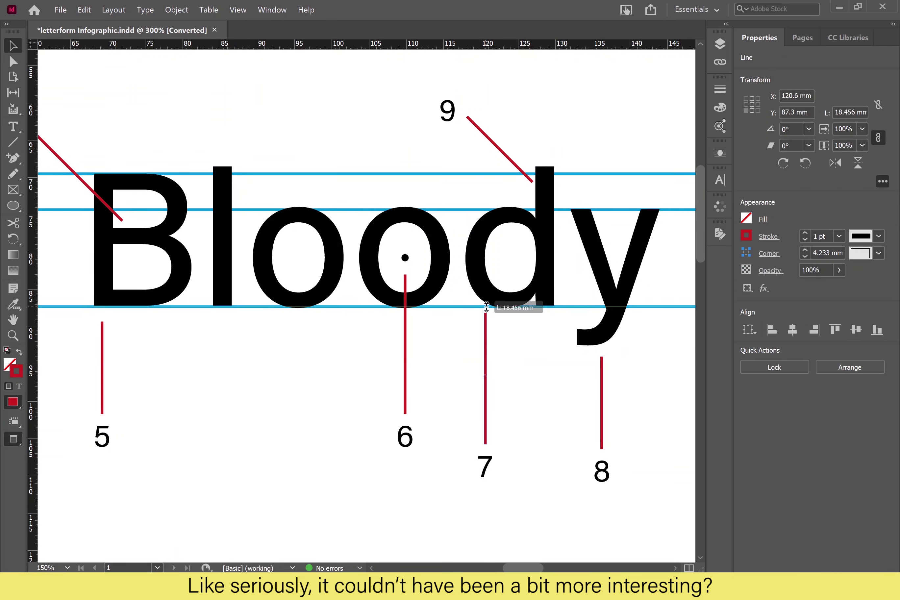
drag(484, 418, 472, 418)
click(511, 384)
click(473, 348)
drag(473, 311, 474, 301)
Step: Place the label 7 beneath its shifted pointer line and nudge both slightly left and up
click(376, 352)
drag(376, 352, 500, 405)
click(520, 424)
shift+click(527, 470)
key(Left)
key(Left)
key(Up)
key(Up)
click(630, 438)
Step: Extend the diagonal pointer line 4 slightly further into the letter B towards its crossbar
drag(325, 317, 332, 321)
click(301, 281)
drag(301, 281, 306, 285)
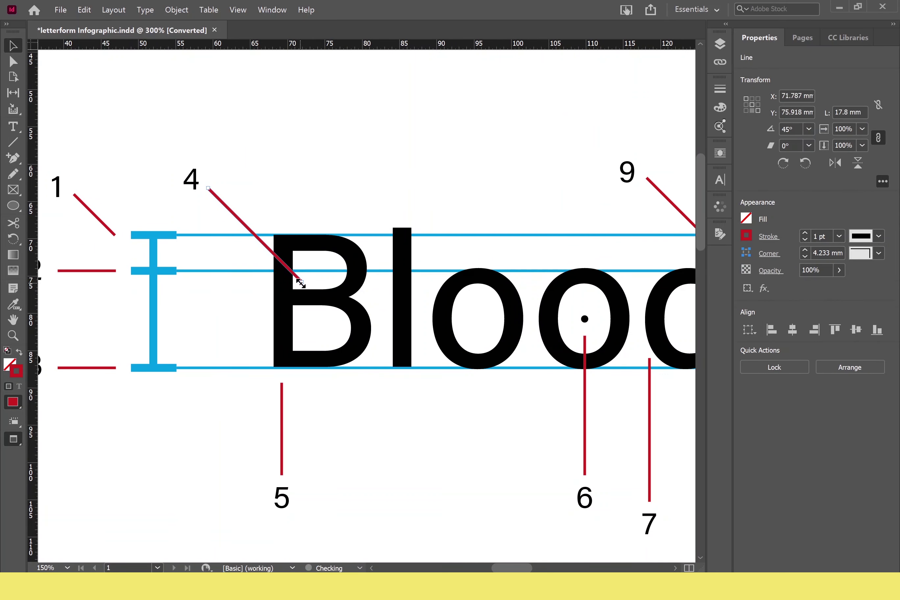
key(ctrl+0)
click(611, 251)
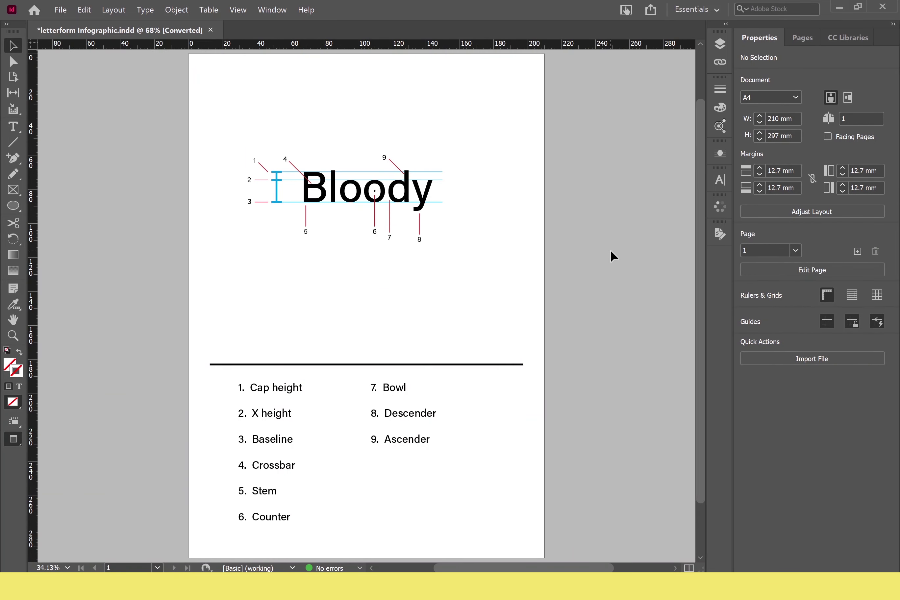
Step: Shift the first column of the numbered key, items 1 to 6, a little to the right
click(413, 416)
drag(494, 460, 537, 460)
click(664, 421)
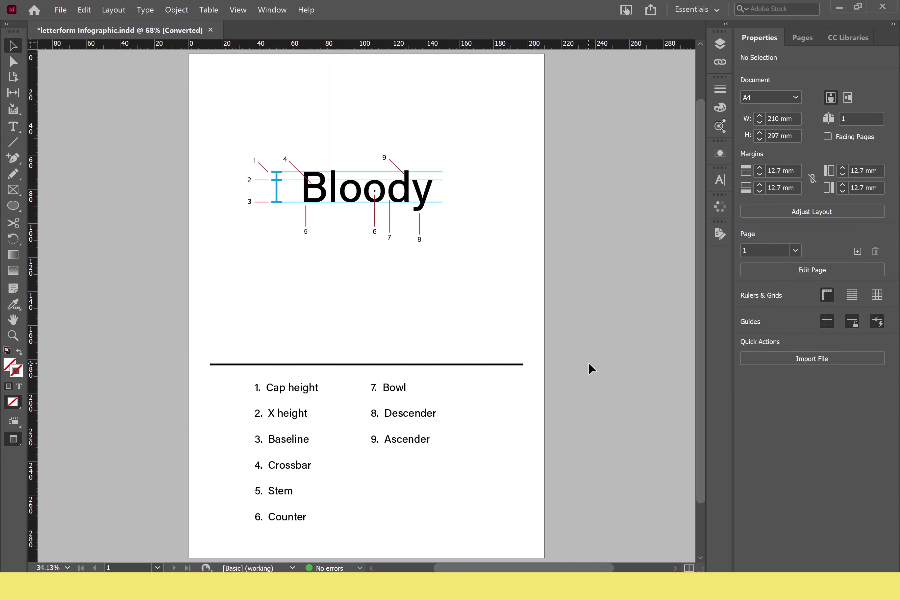
Step: Move the annotated "Bloody" diagram up the page and place a copy of the word alone below it
drag(483, 165, 244, 248)
drag(358, 196, 345, 282)
click(647, 296)
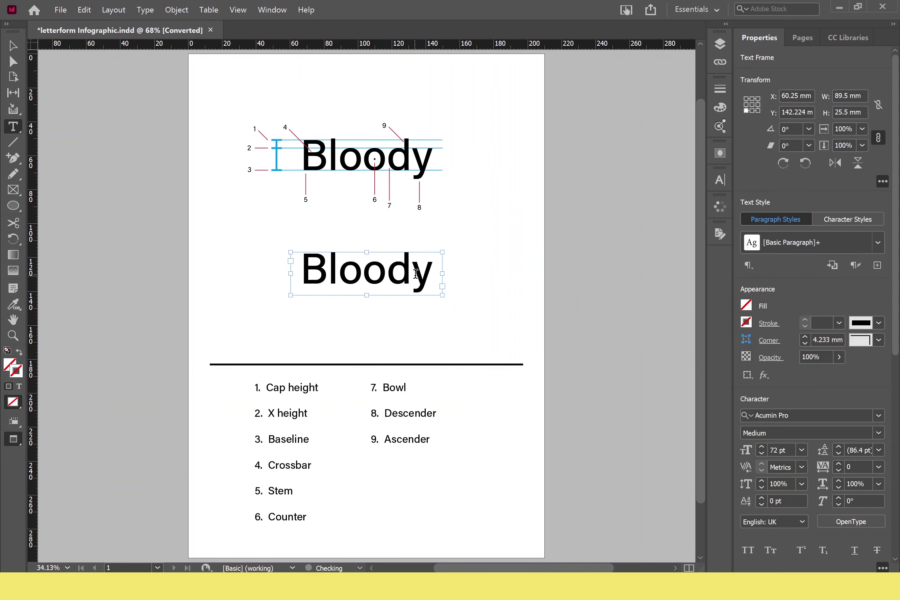
Step: Replace the text of the duplicated word with "Fresh"
double_click(345, 267)
key(ctrl+a)
text(Frie)
key(BackSpace)
key(BackSpace)
text(esh)
key(Escape)
click(77, 134)
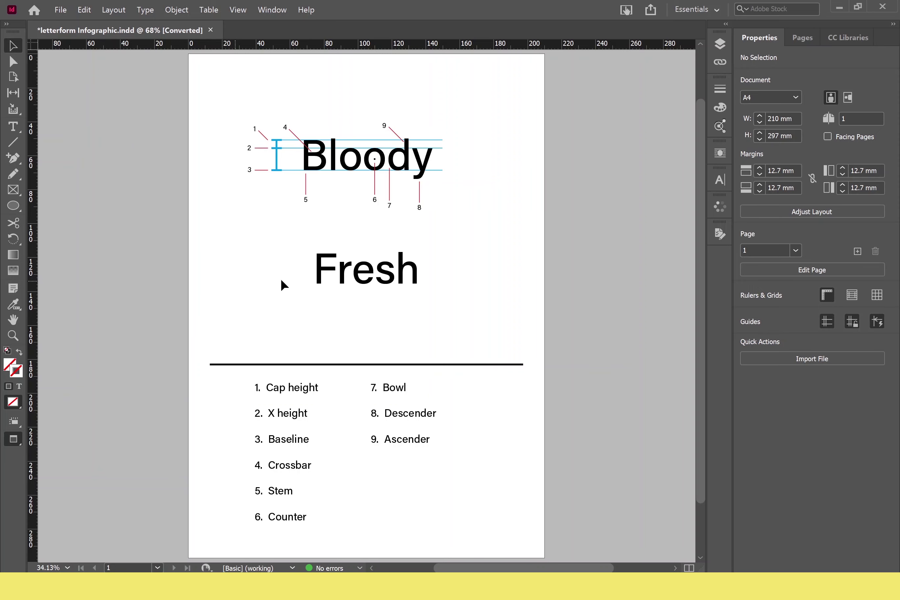
Step: Filter the fonts by the script classification and set the word "Fresh" in Segoe Script
scroll(379, 282, up, 2)
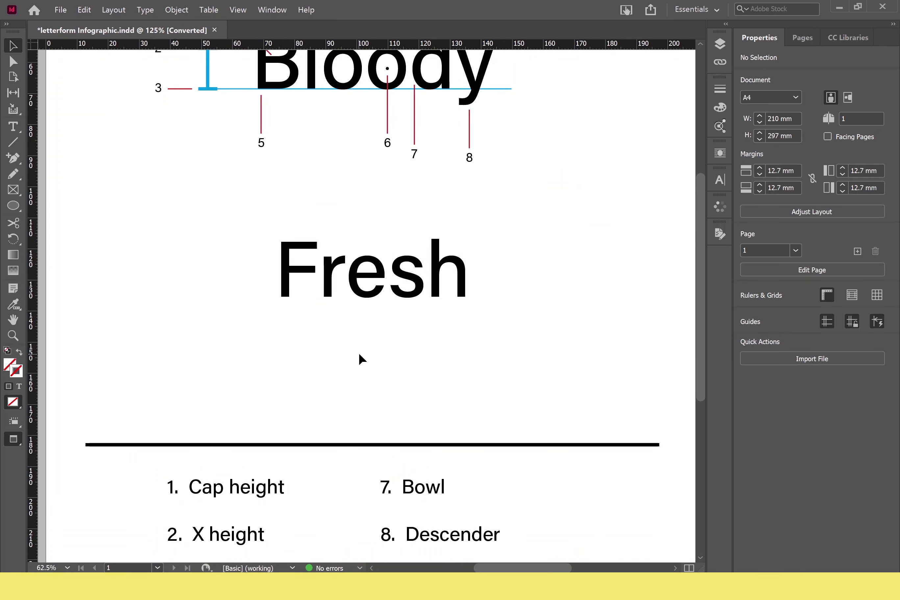
double_click(361, 271)
key(ctrl+a)
click(878, 242)
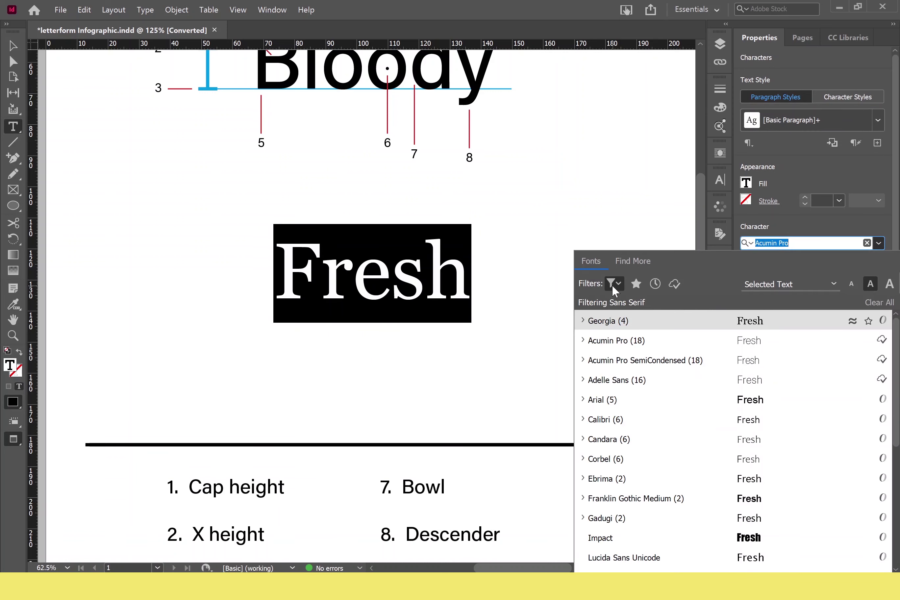
click(614, 284)
click(542, 368)
click(736, 341)
click(350, 273)
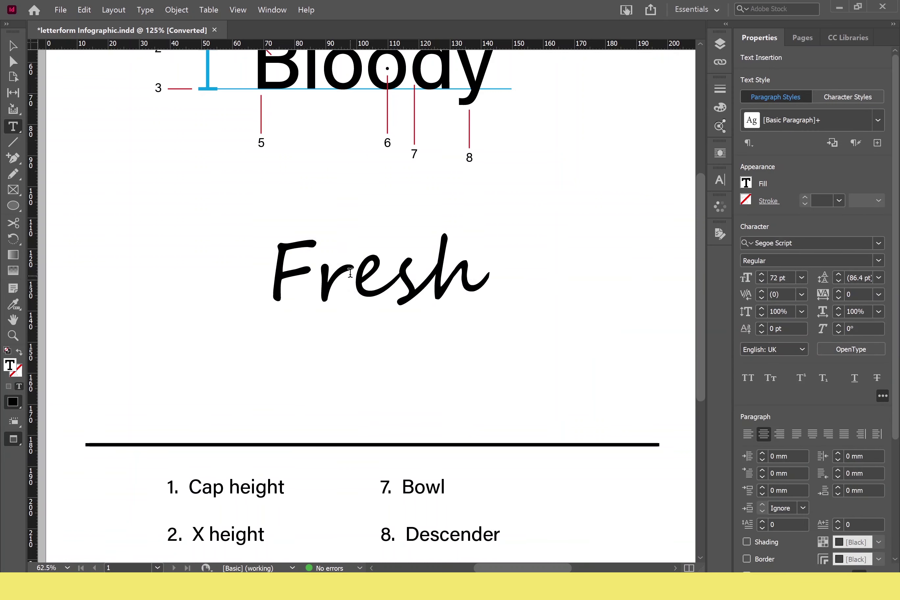
key(Escape)
click(253, 394)
Step: Move the script word's frame slightly down and change its initial capital to a lowercase "f"
click(438, 291)
click(444, 352)
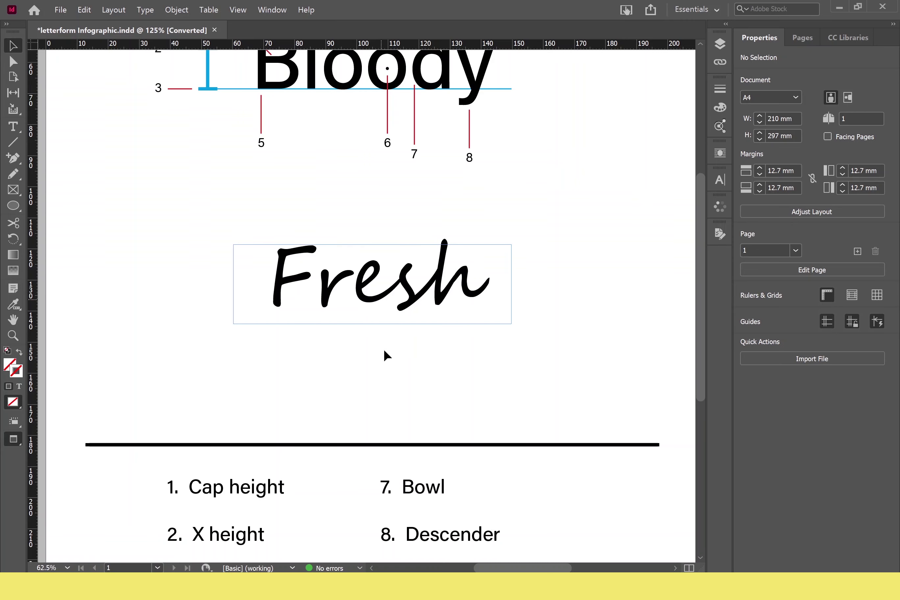
scroll(386, 312, up, 1)
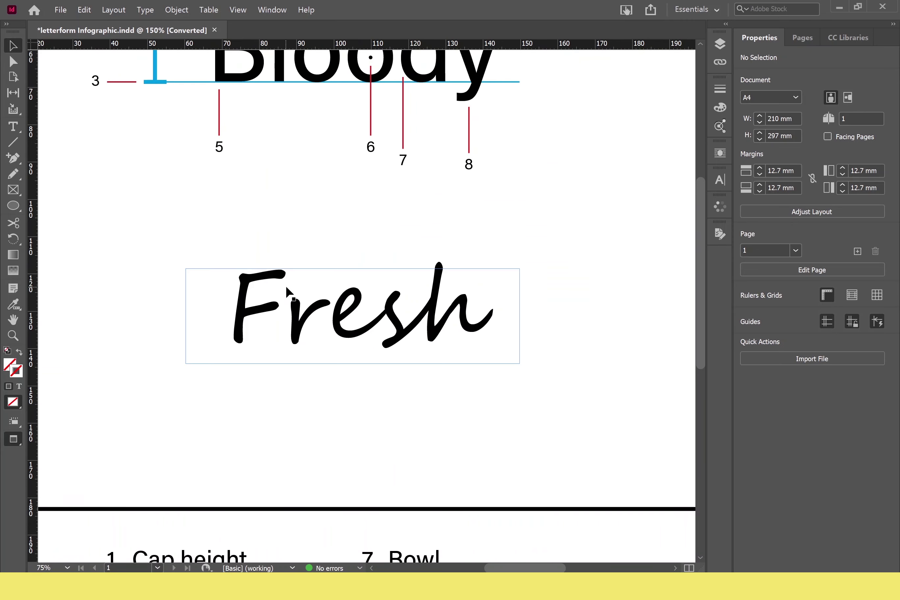
double_click(286, 294)
key(BackSpace)
text(f)
click(362, 412)
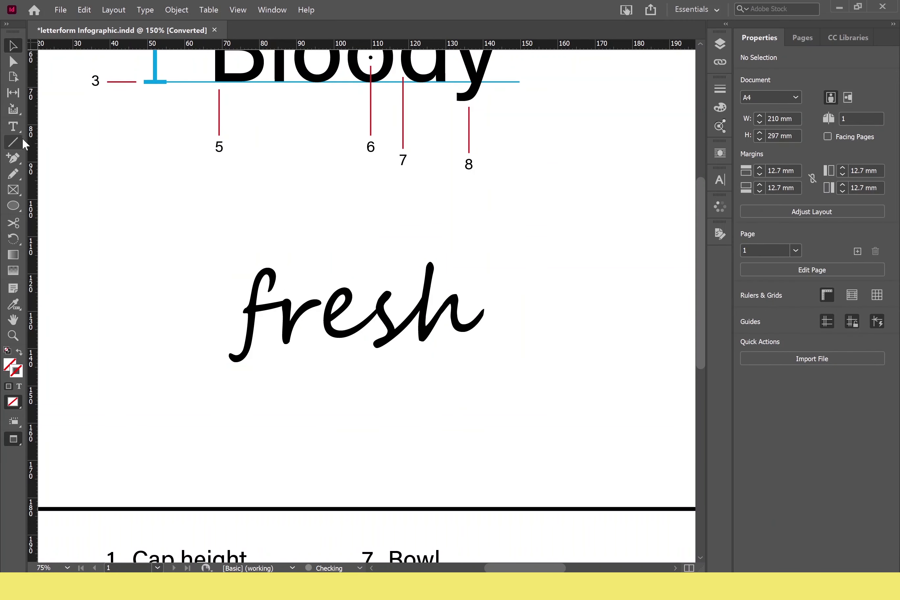
Step: Add three dark red pointer lines to "fresh": diagonals at the f and the e–s join, and a vertical at the s–h join
drag(277, 212, 405, 398)
click(446, 409)
drag(436, 367, 412, 356)
drag(413, 389, 412, 358)
click(433, 381)
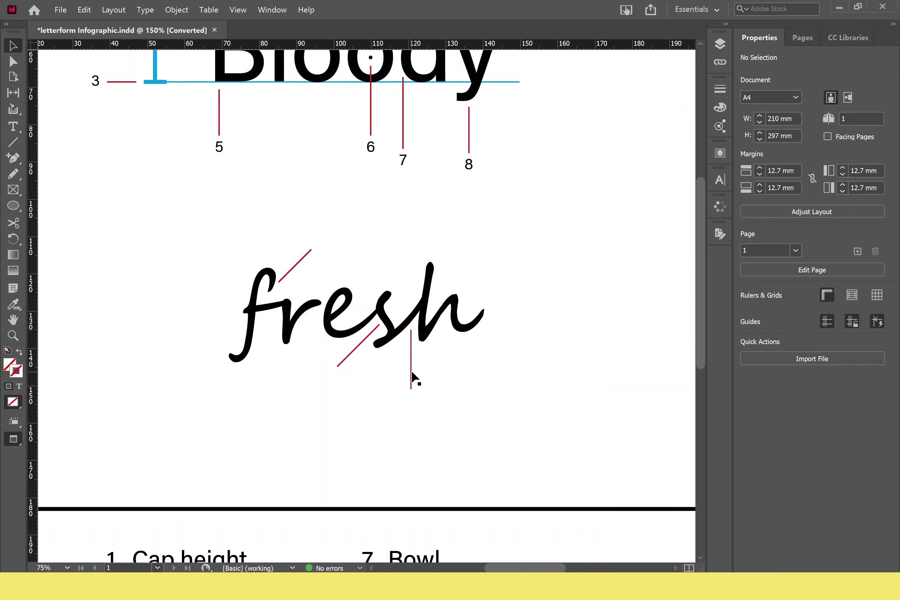
click(411, 377)
click(508, 427)
Step: Convert the text frame "fresh" to outlines so its letter shapes can be edited
key(ctrl+equal)
key(ctrl+equal)
key(ctrl+equal)
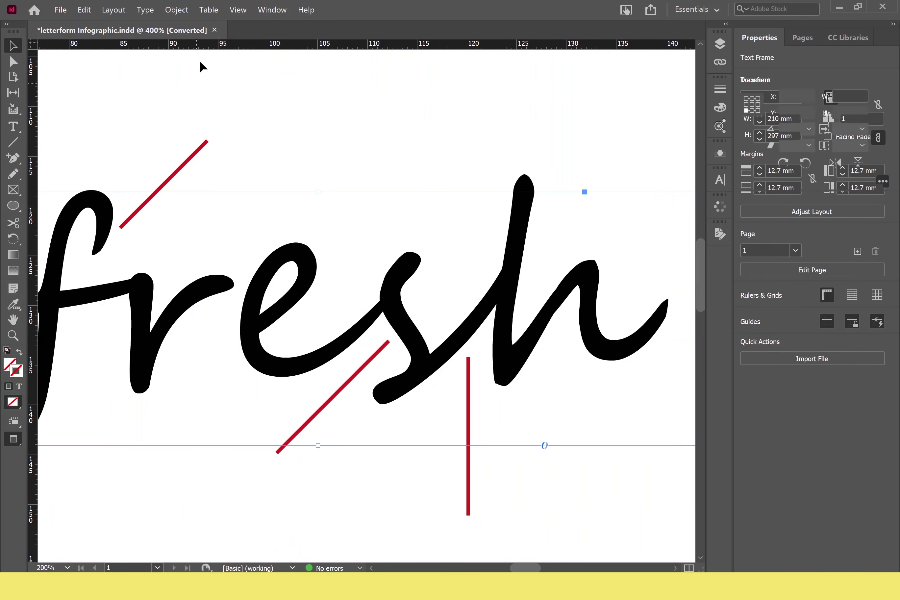
click(209, 10)
mouse_move(176, 9)
mouse_move(232, 343)
click(375, 362)
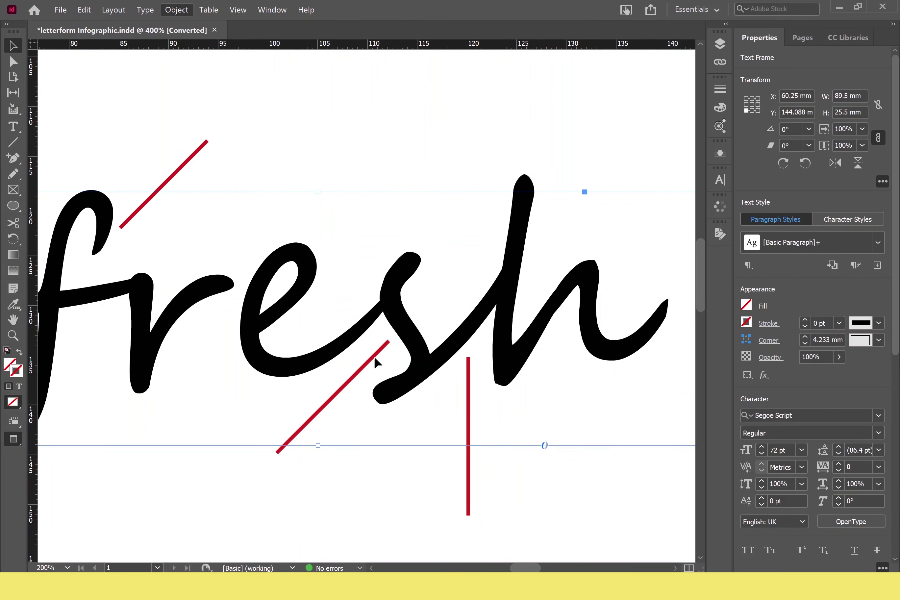
key(a)
right_click(406, 201)
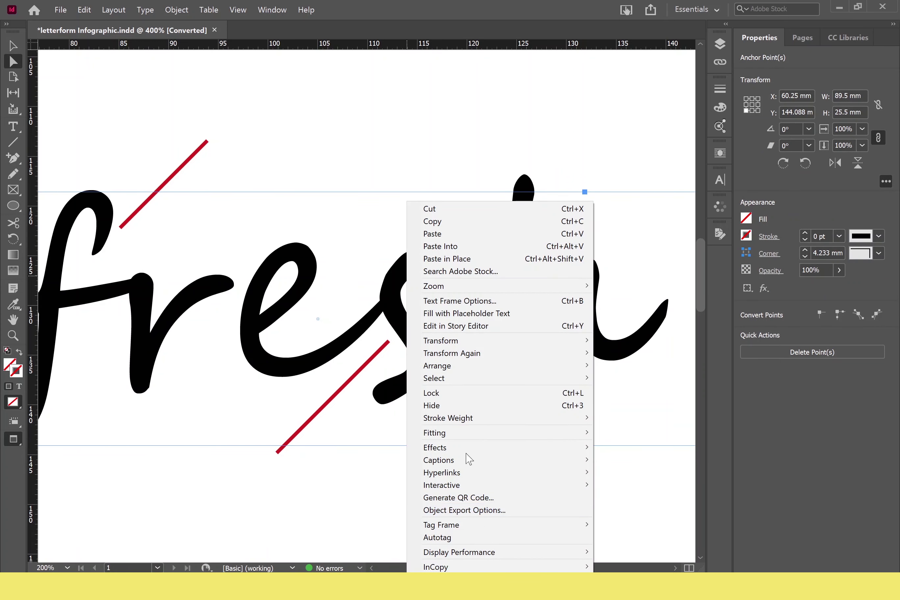
click(208, 9)
mouse_move(176, 9)
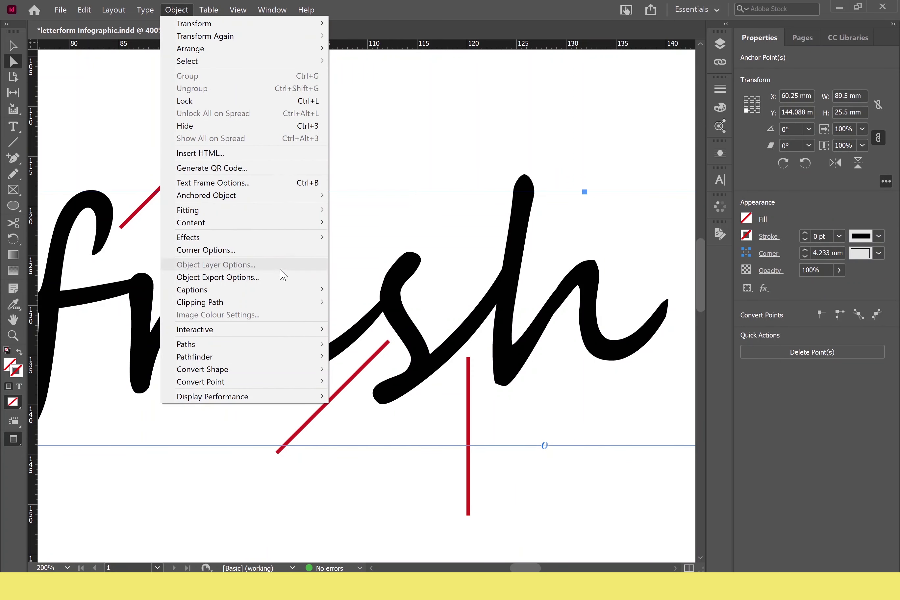
mouse_move(322, 373)
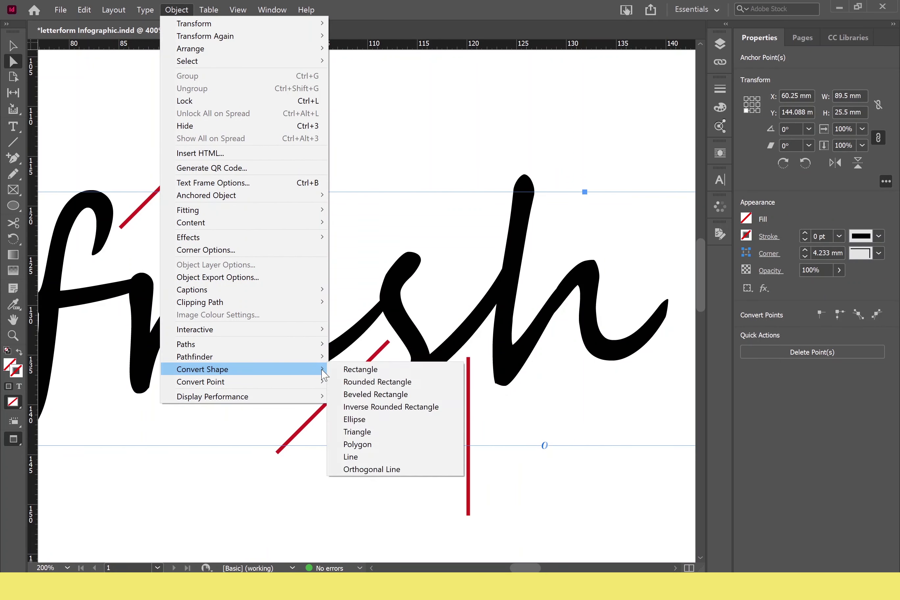
click(219, 142)
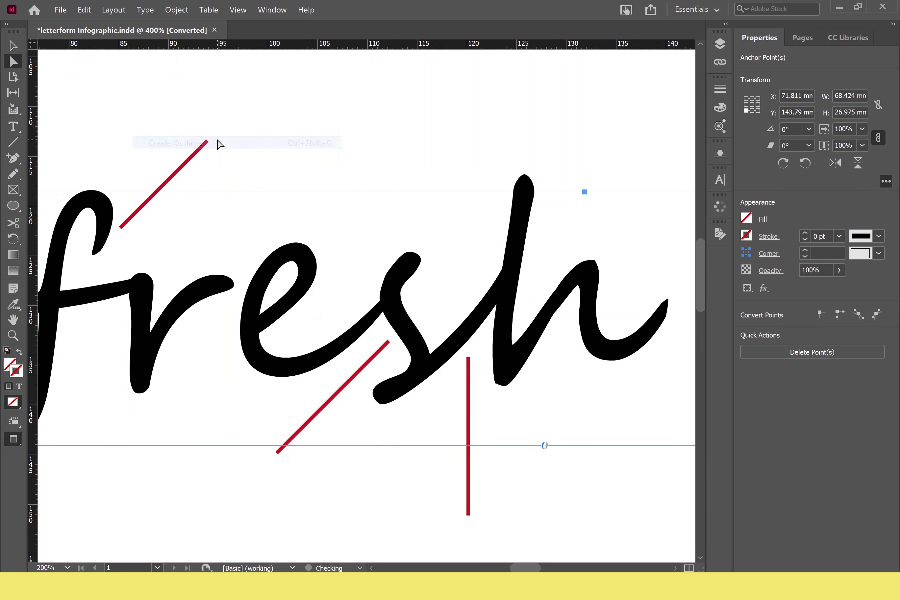
Step: Delete the anchor points of the e's tail where it overlaps the s, separating the two letters
click(363, 341)
click(380, 327)
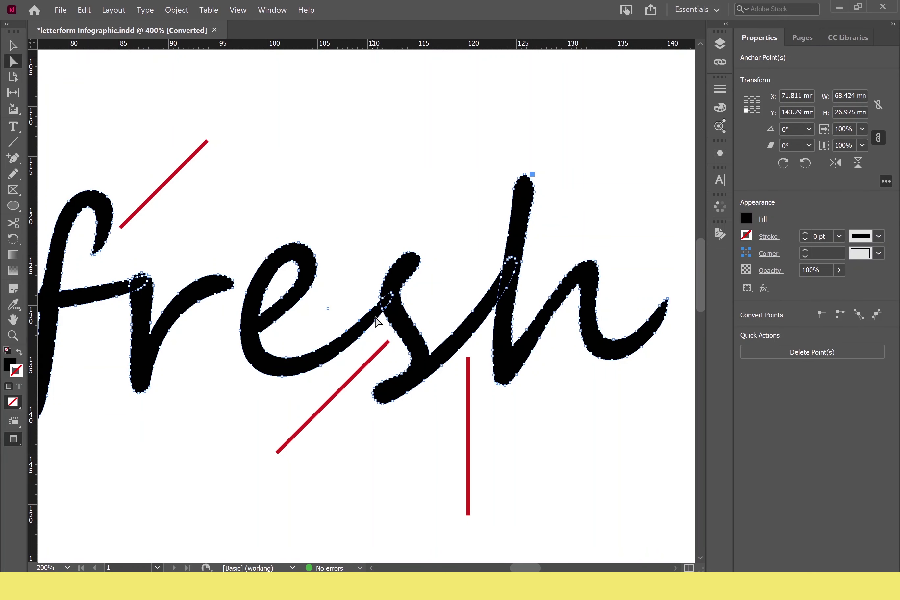
scroll(378, 320, up, 3)
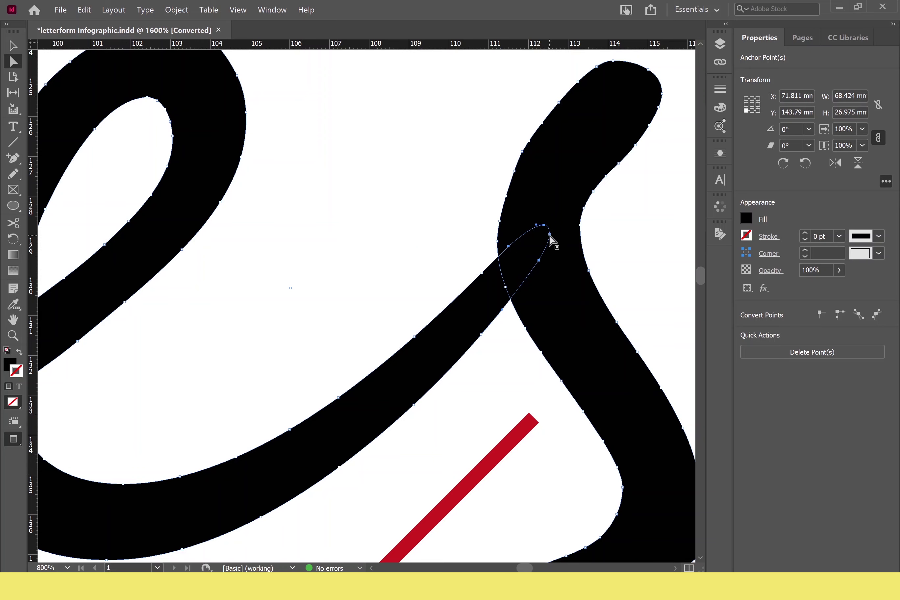
click(544, 225)
click(438, 267)
click(546, 230)
click(497, 326)
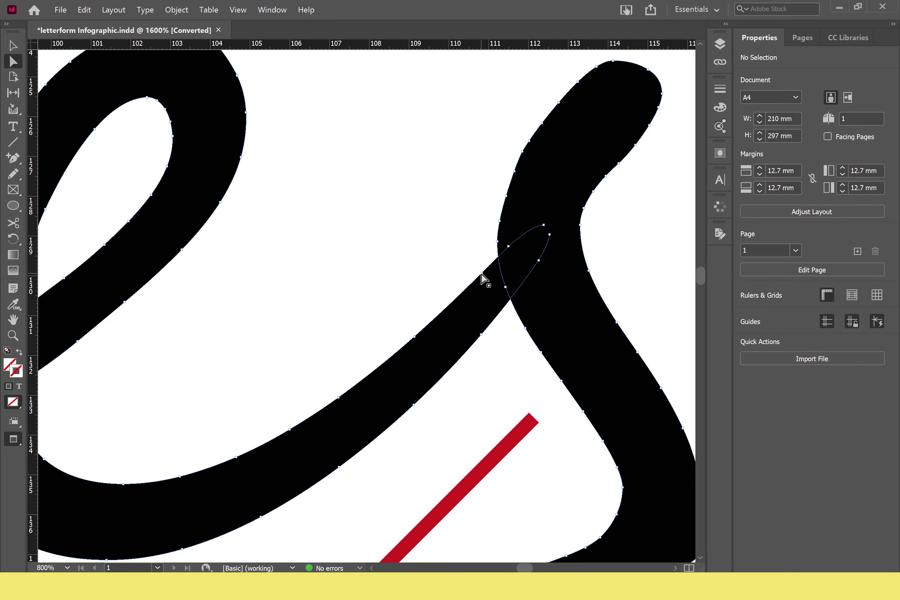
click(484, 281)
click(545, 226)
key(p)
click(545, 225)
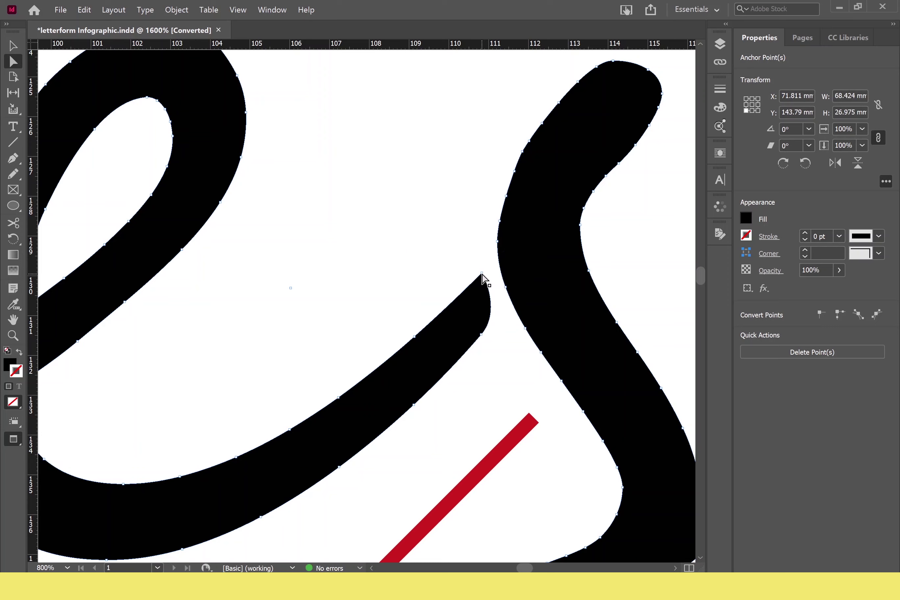
Step: Adjust the upper anchor point at the shortened end of the e's tail and deselect the outlines
mouse_move(482, 274)
mouse_down()
mouse_move(474, 293)
mouse_move(492, 296)
mouse_move(475, 294)
mouse_move(485, 277)
mouse_up()
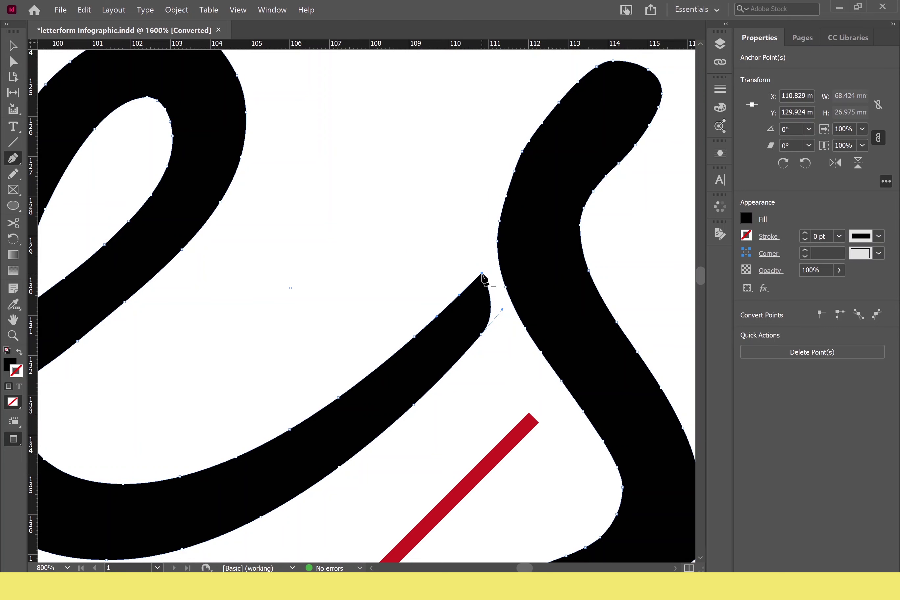
key(ctrl+minus)
key(ctrl+shift+a)
key(ctrl+0)
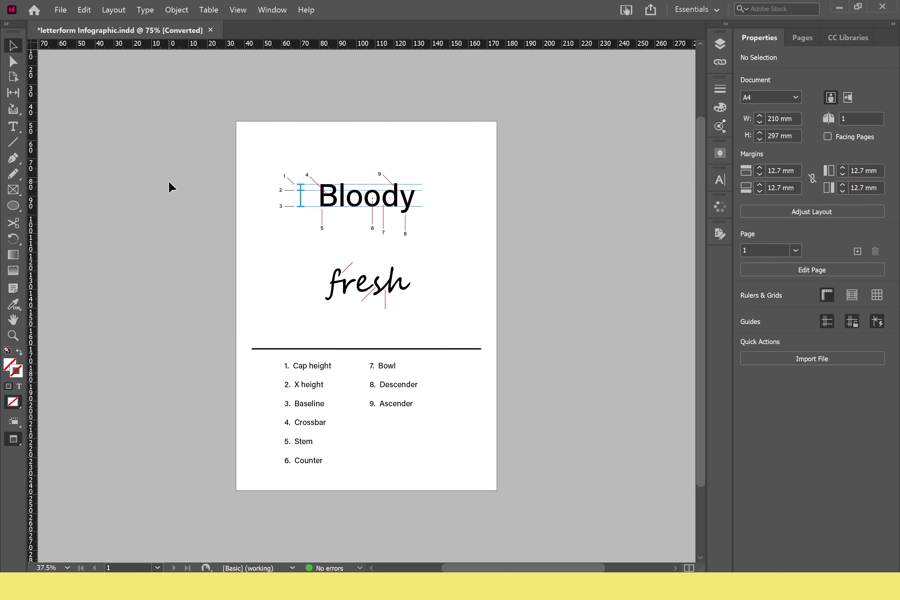
Step: Refine the anchor points at the end of the e's tail to form a smooth rounded tip
scroll(168, 186, up, 3)
scroll(277, 359, up, 3)
key(a)
click(345, 321)
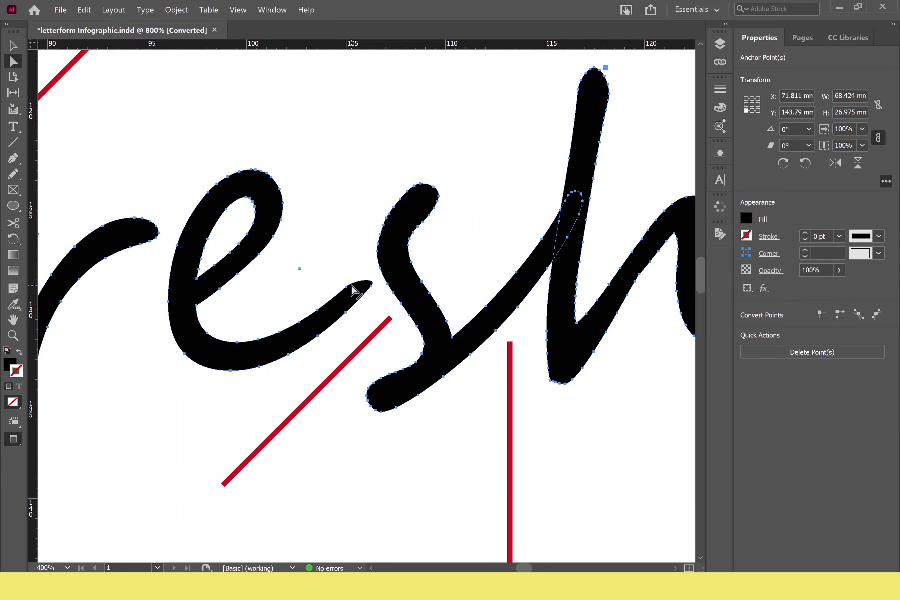
scroll(345, 321, up, 3)
drag(463, 348, 468, 342)
key(ctrl+shift+a)
click(484, 323)
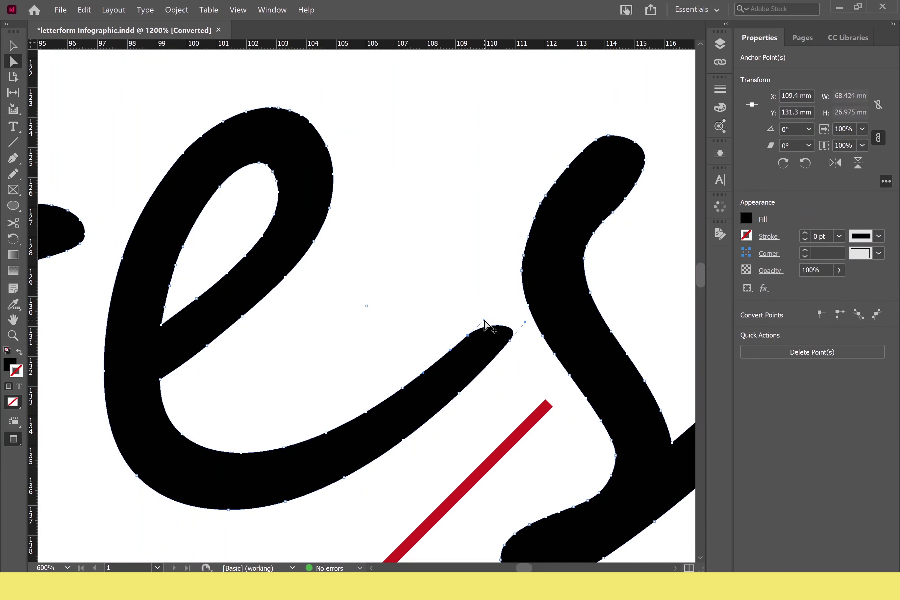
click(452, 297)
click(527, 329)
click(432, 291)
scroll(433, 291, down, 4)
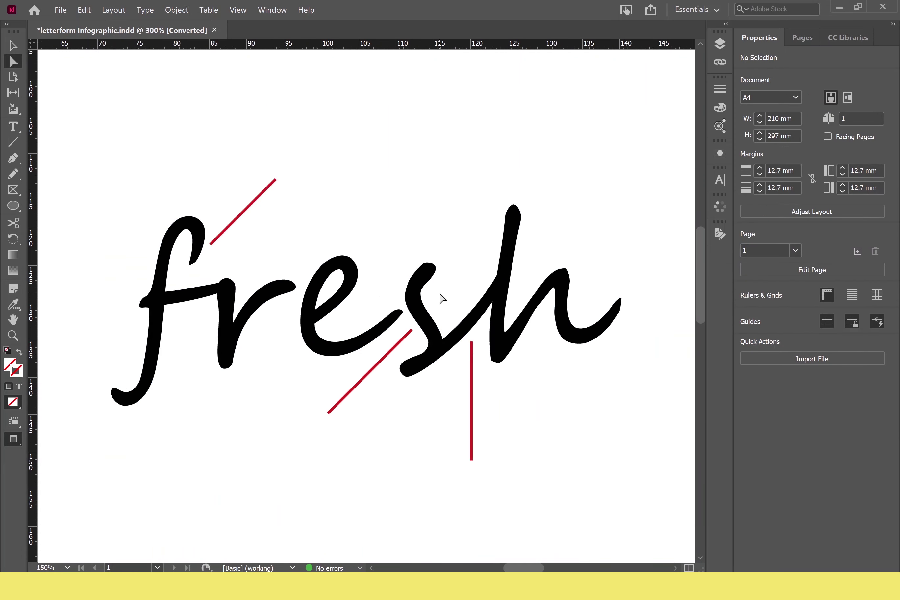
drag(460, 410, 371, 255)
scroll(461, 167, up, 2)
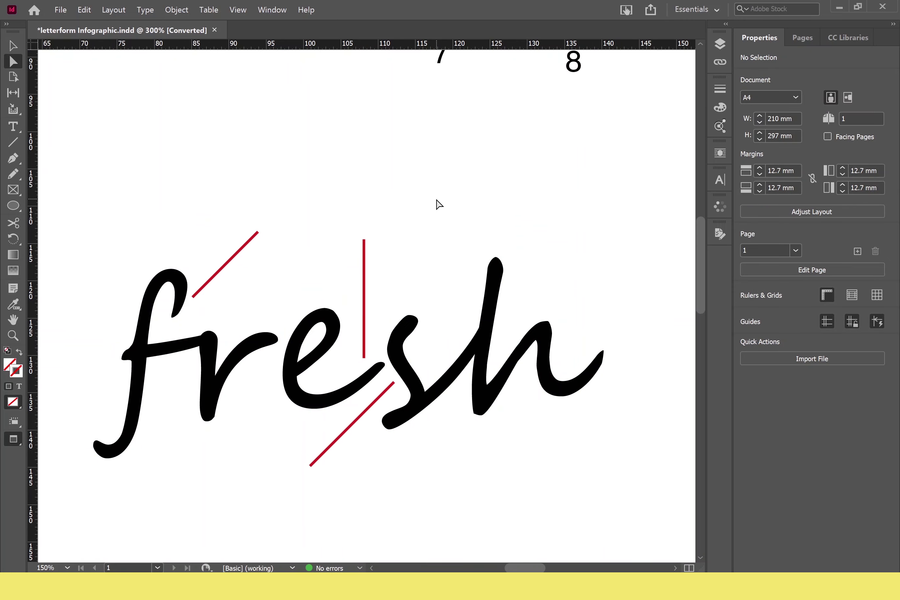
key(ctrl+z)
click(431, 214)
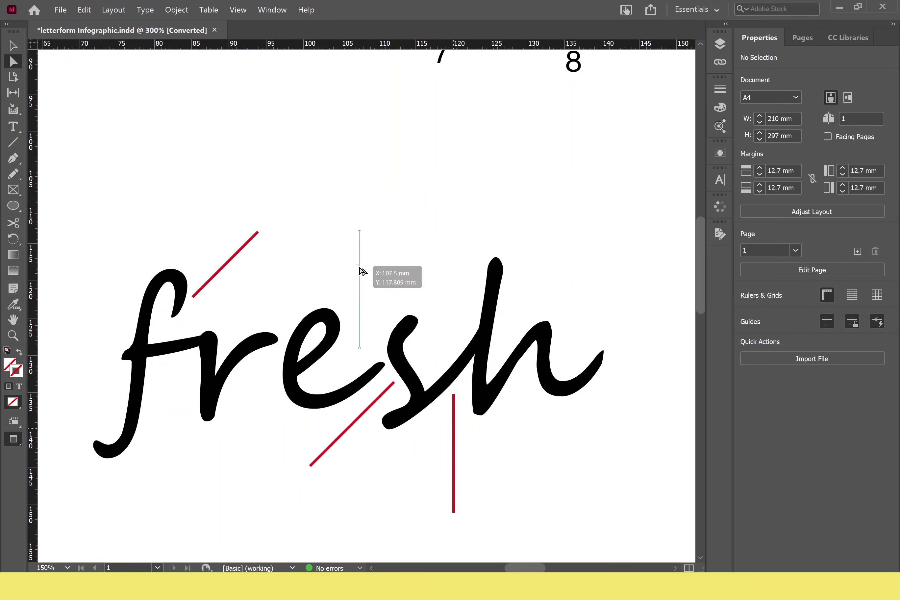
drag(361, 271, 419, 243)
key(ctrl+z)
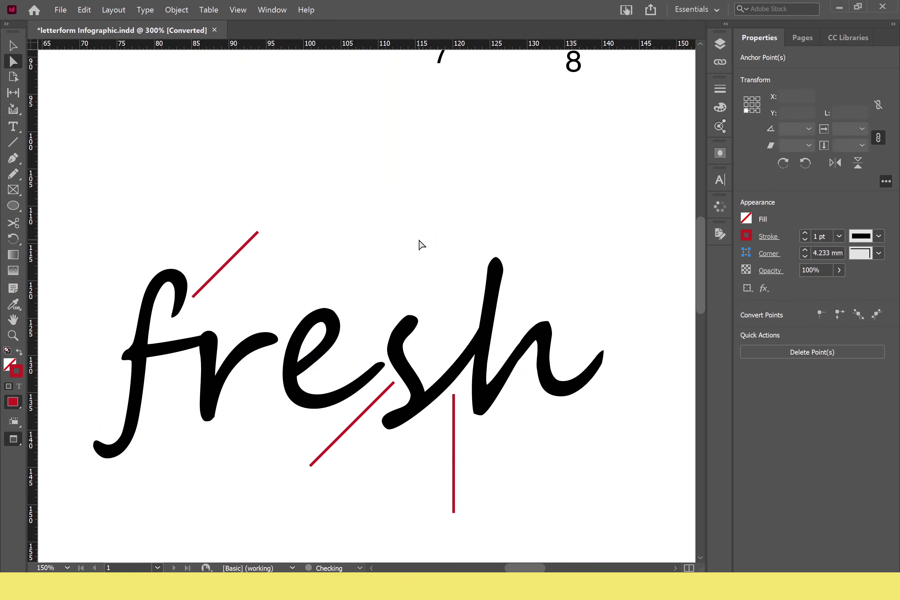
Step: Duplicate the vertical pointer at the s–h join and place the copy above the end of the e's tail
key(v)
drag(453, 456, 369, 309)
key(Up)
key(Right)
click(479, 177)
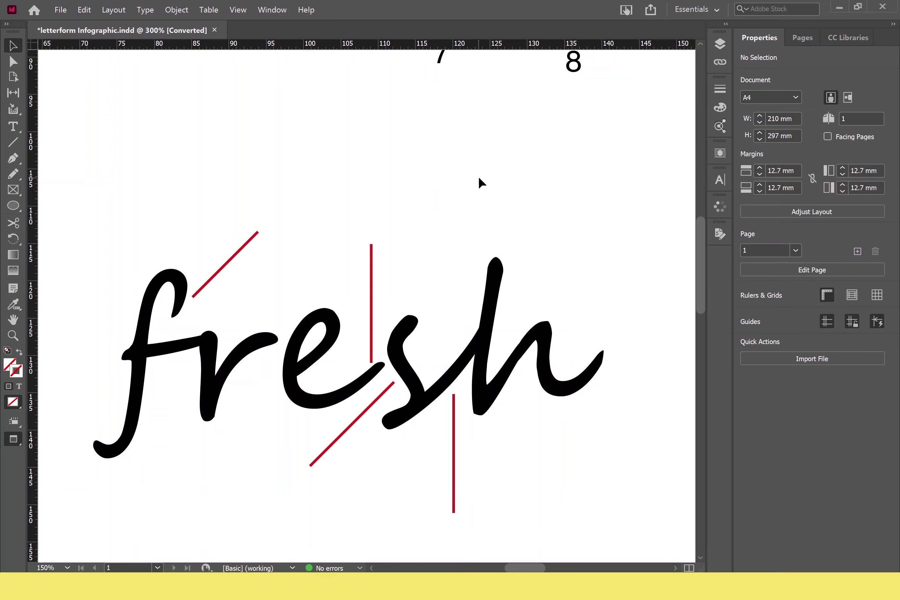
key(Left)
Step: Nudge the diagonal pointer below the s up and right, and the vertical pointer at the s–h join up toward the letters
click(392, 384)
key(Up)
key(Up)
key(Right)
key(Right)
click(454, 418)
key(Up)
key(Up)
key(Up)
click(387, 463)
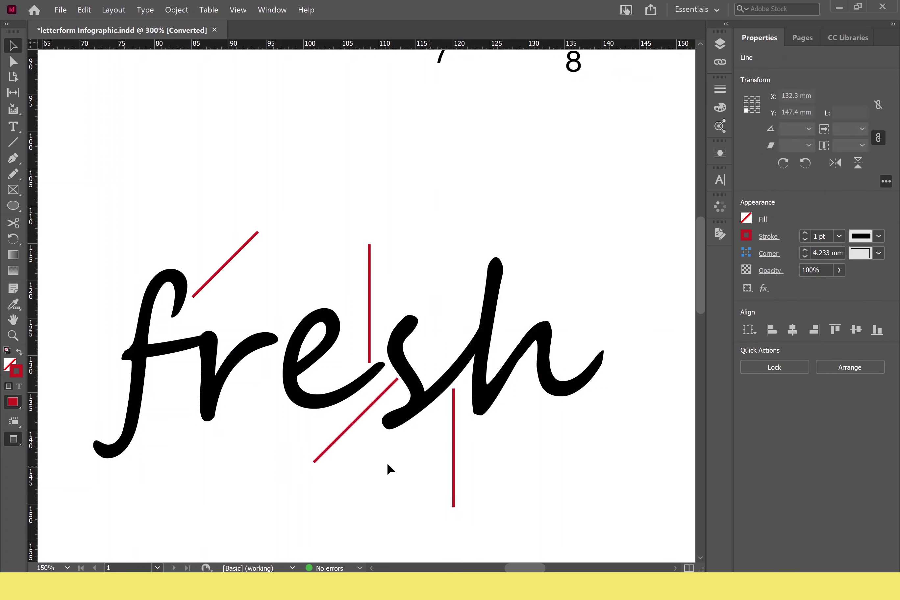
Step: Nudge the diagonal pointer below the s slightly down and left to leave a small gap from the letter
click(349, 427)
key(Left)
key(Left)
key(Down)
key(Right)
click(541, 458)
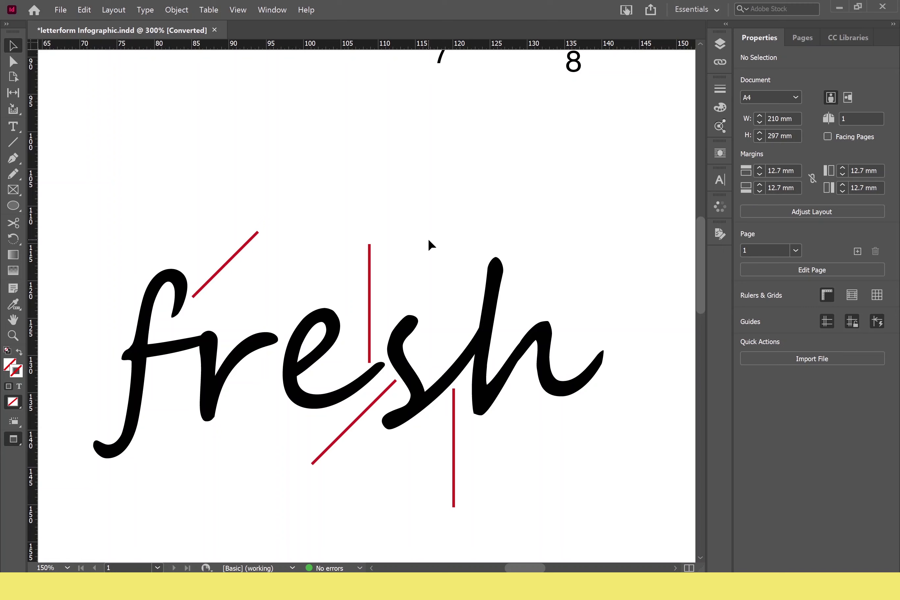
Step: Copy number labels to the f pointer and the vertical pointer above the e's tail, changing them to 10 and 11
drag(569, 62, 380, 228)
double_click(279, 217)
text(10)
key(Escape)
double_click(367, 223)
text(11)
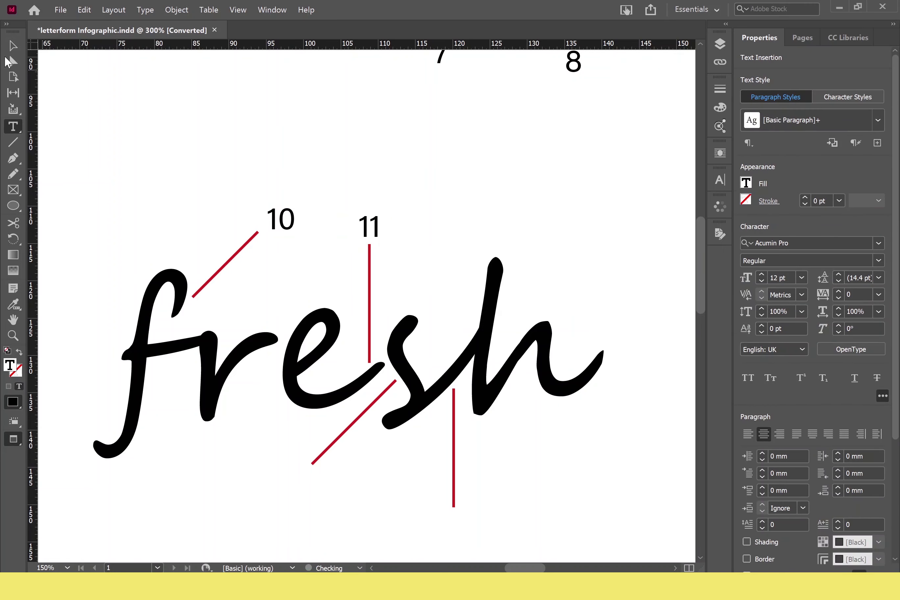
key(Escape)
click(431, 200)
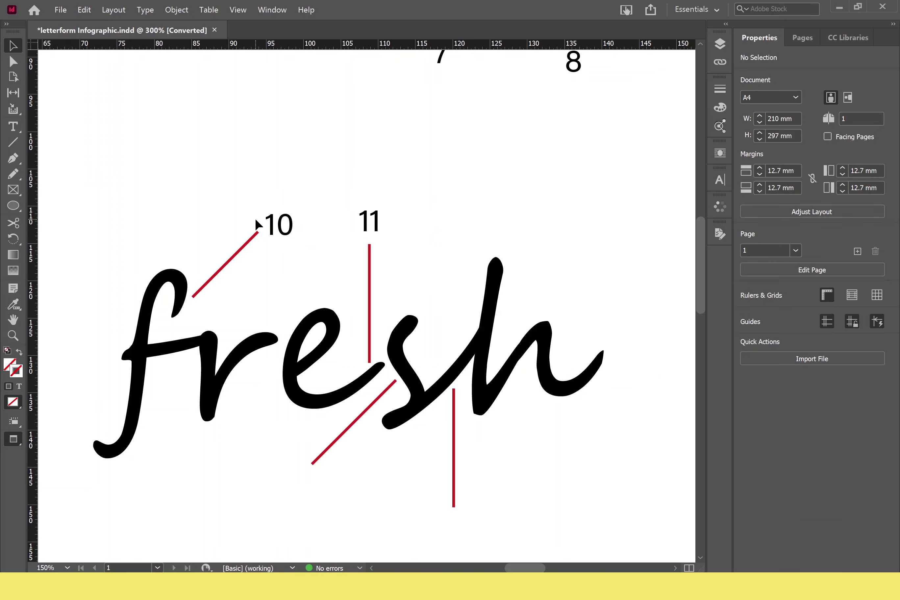
Step: Copy number labels to the two lower pointers of "fresh", with 12 on the vertical line and 13 on the diagonal
click(290, 235)
drag(290, 235, 299, 484)
double_click(454, 530)
text(12)
key(Escape)
double_click(297, 481)
text(13)
key(Escape)
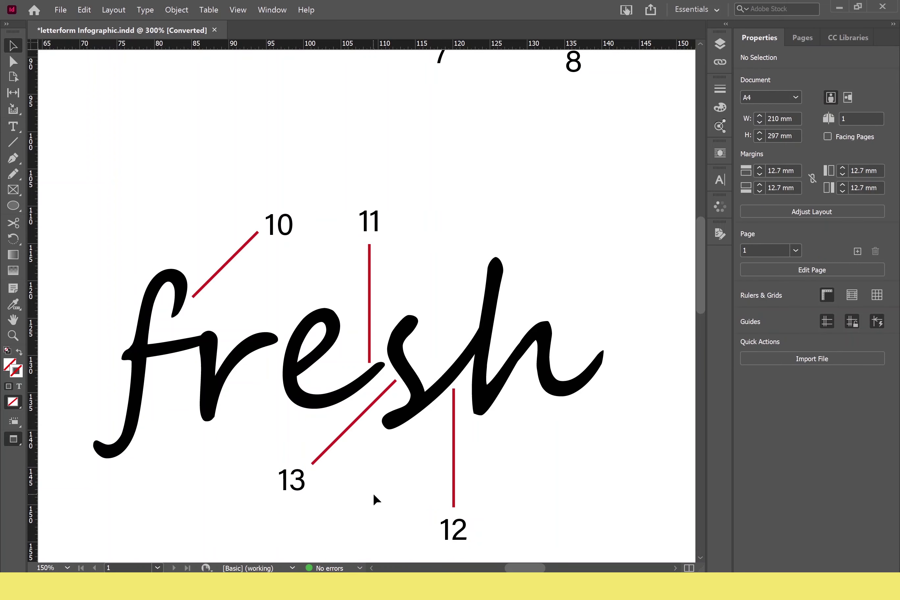
Step: Extend the key with entries 10. Terminal, 11. Finial, 12. Ligature and 13. Spine, enlarging its text frame to fit
key(ctrl+0)
key(Return)
text(10. Terminal)
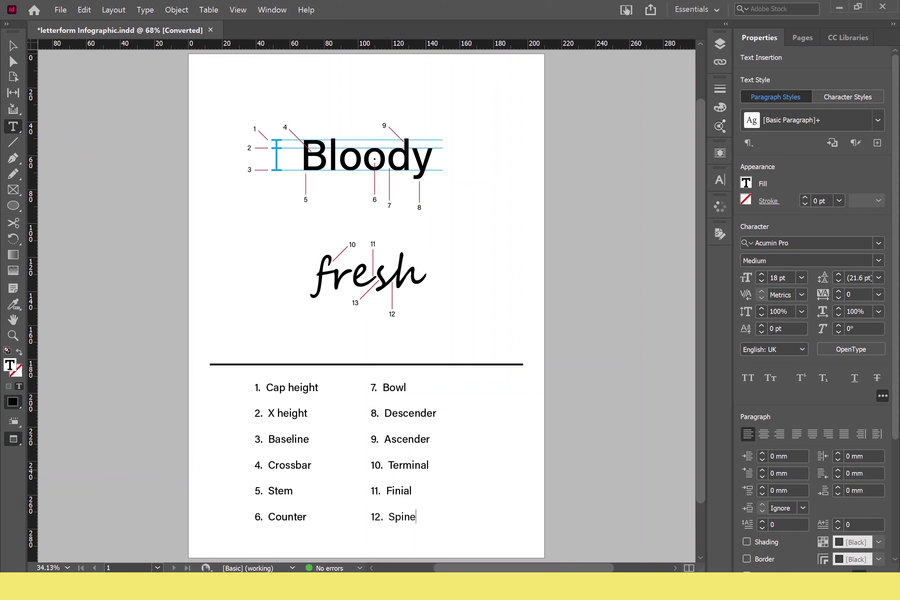
drag(367, 528, 369, 543)
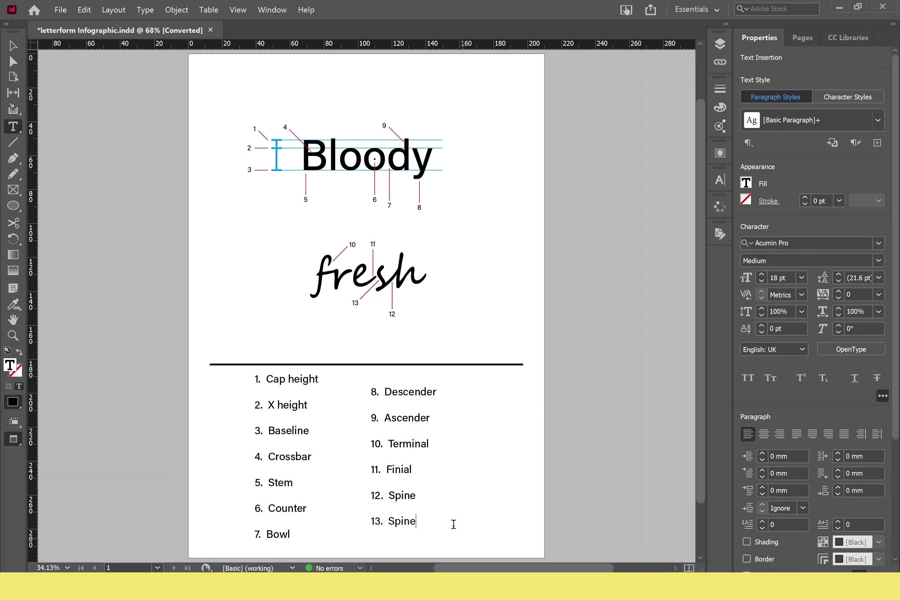
key(ctrl)
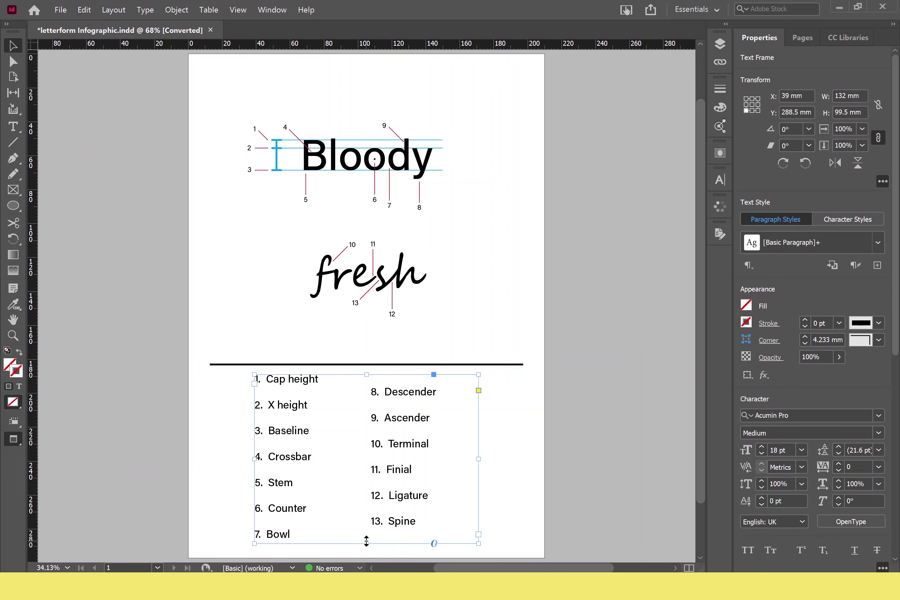
Step: Resize the key's text frame to 112 mm wide by 97 mm high and move it slightly down
key(ctrl)
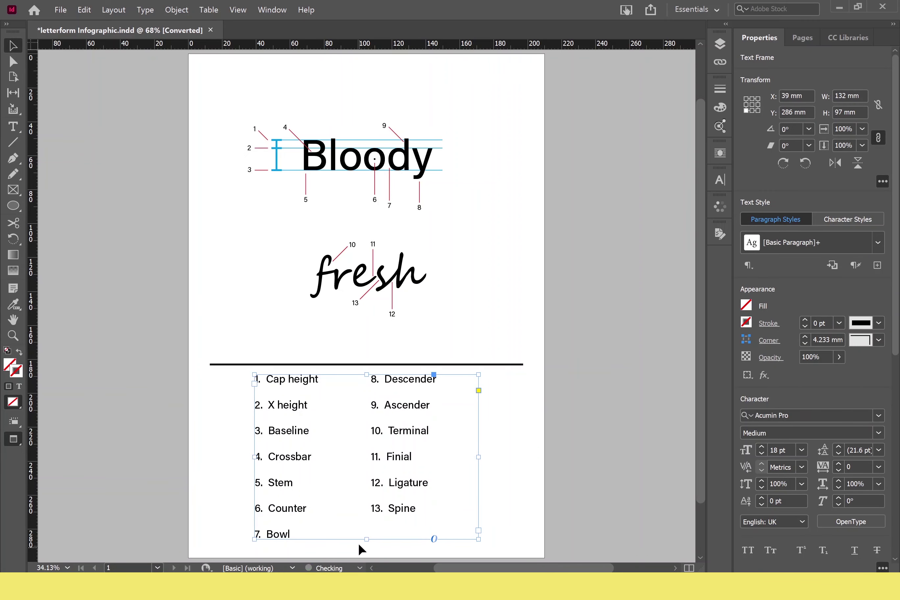
drag(367, 540, 367, 540)
click(503, 495)
click(446, 460)
drag(478, 457, 462, 457)
click(493, 497)
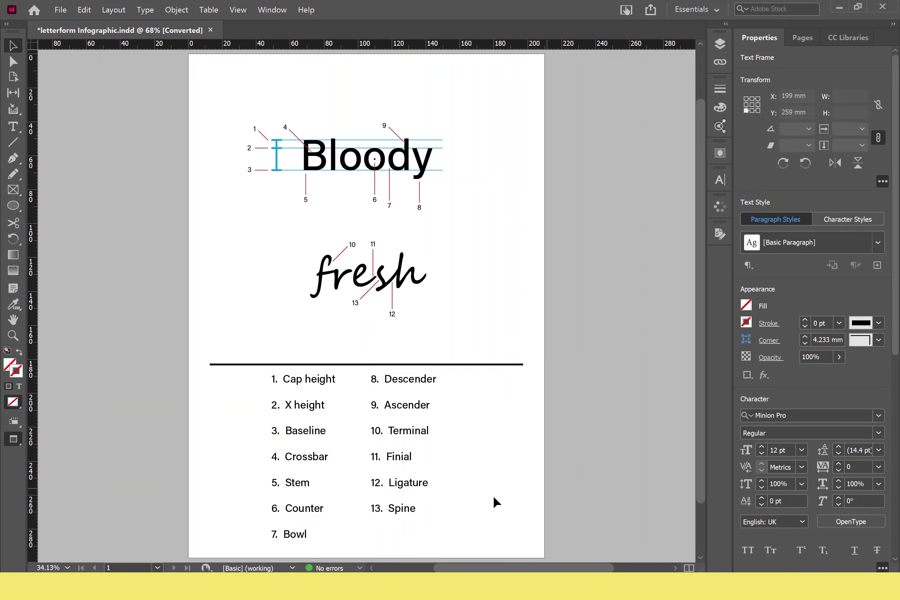
drag(400, 459, 399, 464)
click(574, 462)
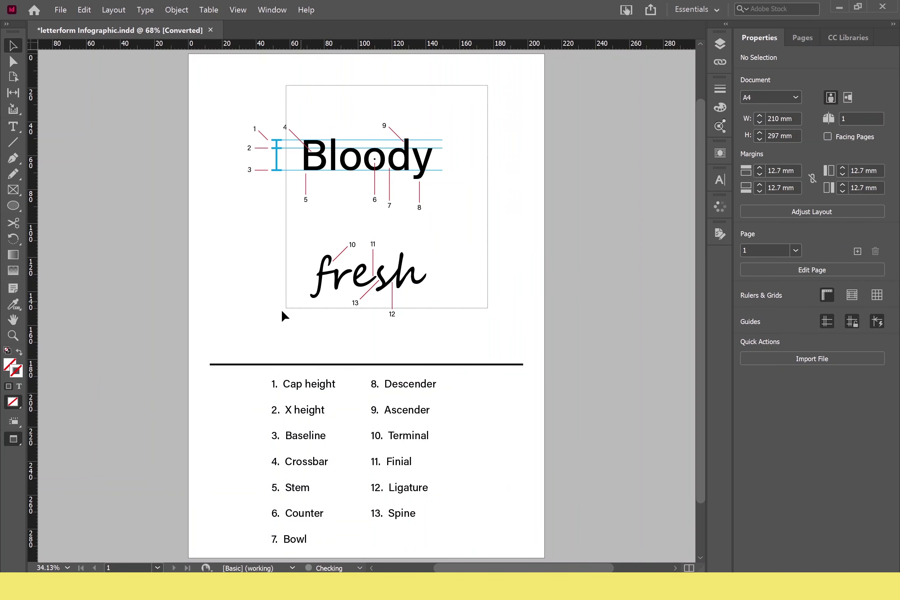
Step: Select both words' artwork with their pointers and labels, and enlarge the selection to about 133 mm wide
drag(282, 312, 185, 343)
click(561, 246)
key(ctrl+z)
key(ctrl+shift+z)
click(570, 213)
key(ctrl+z)
key(ctrl+shift+z)
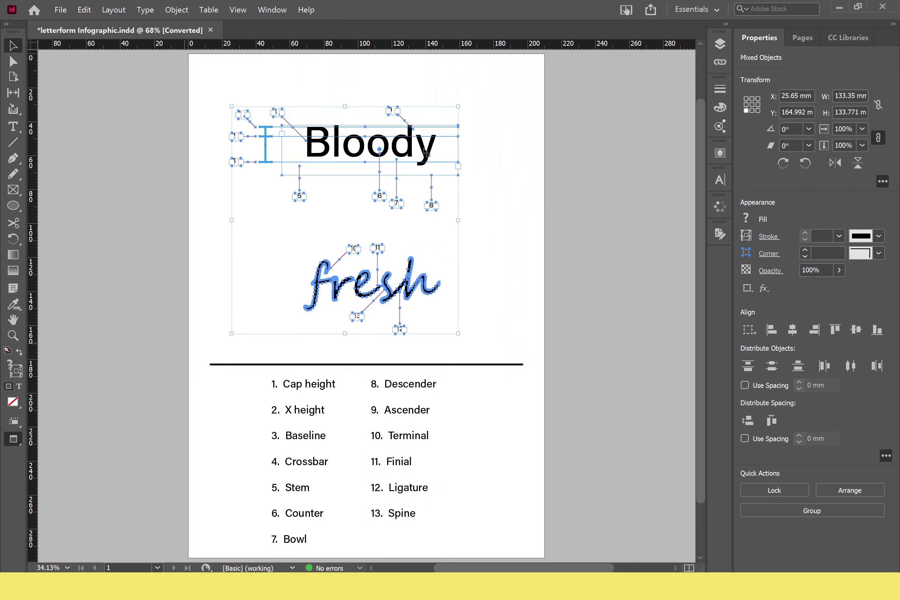
mouse_move(424, 152)
mouse_down()
mouse_move(446, 145)
mouse_move(441, 153)
mouse_up()
click(582, 255)
key(ctrl+z)
key(ctrl+minus)
click(553, 196)
key(ctrl+minus)
key(ctrl+equal)
key(ctrl+z)
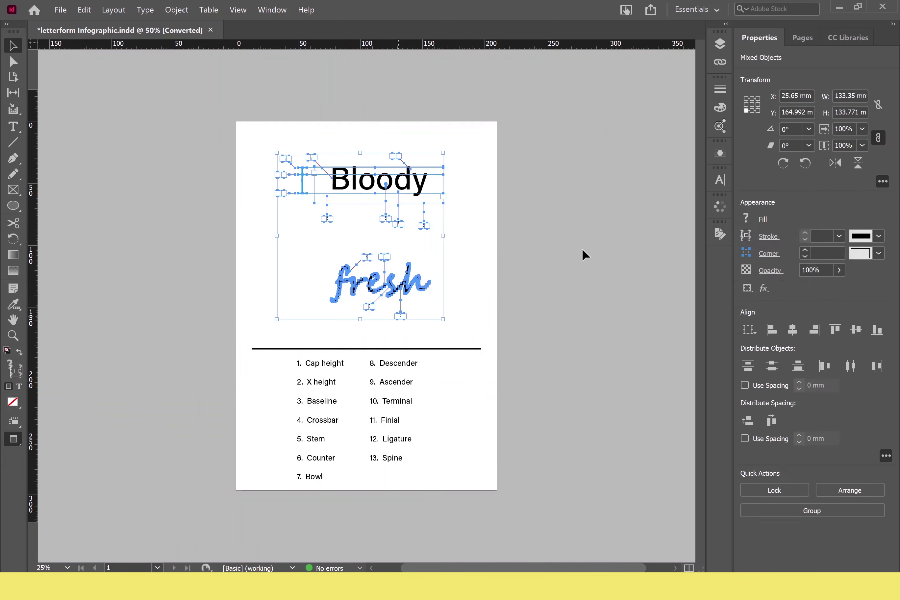
key(ctrl+z)
click(471, 168)
drag(301, 233, 316, 233)
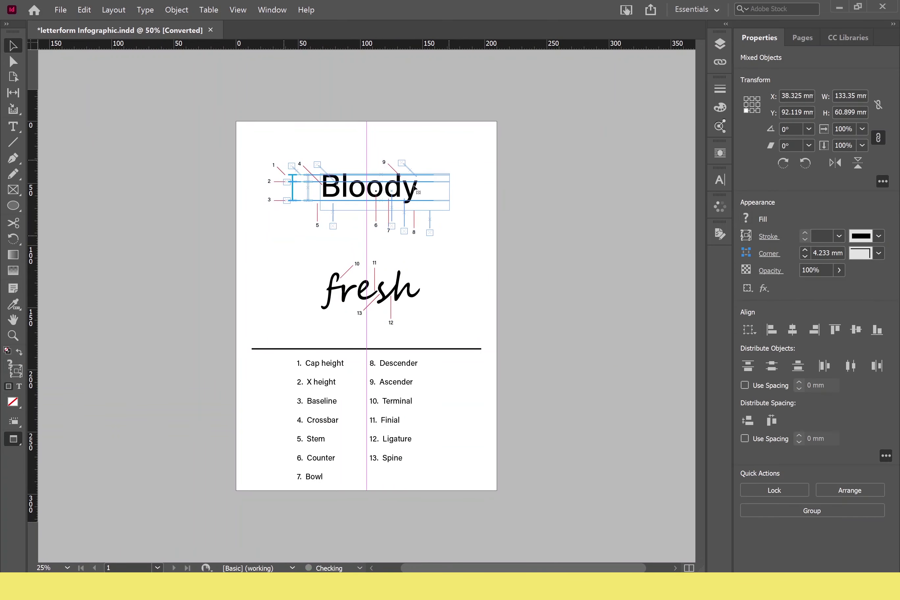
click(577, 276)
key(ctrl+z)
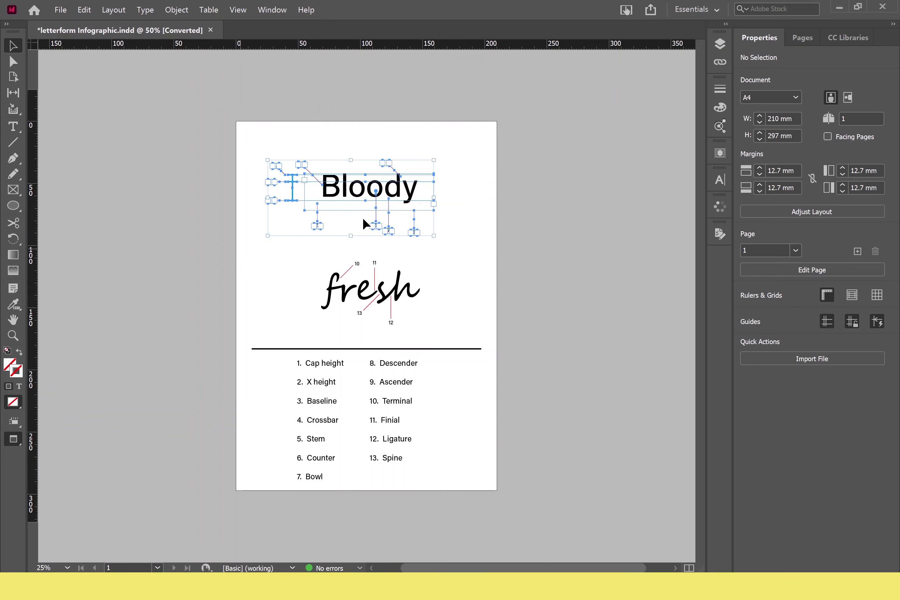
Step: Move the annotated "Bloody" artwork straight up, and shift the annotated "fresh" artwork up slightly
click(364, 217)
drag(401, 198, 401, 187)
click(286, 341)
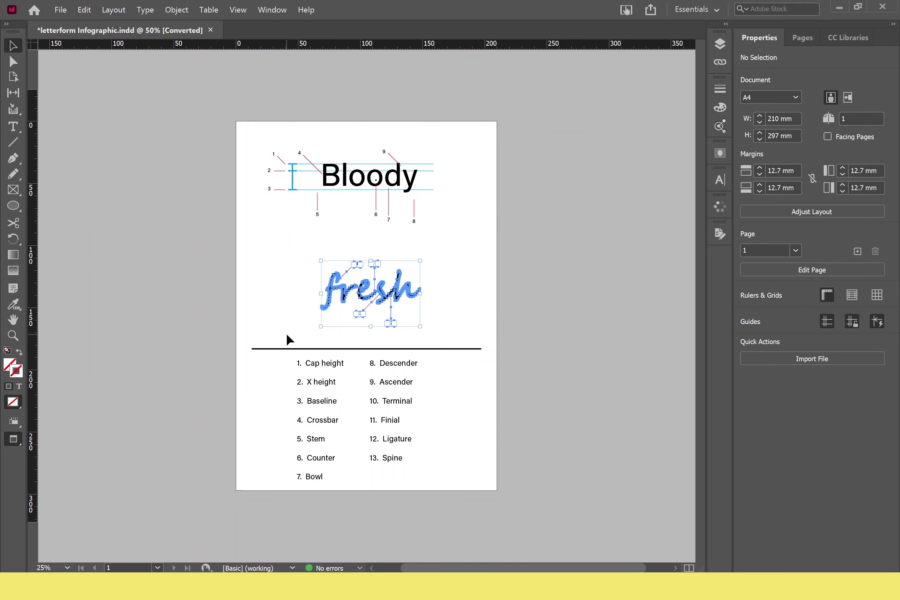
drag(286, 341, 663, 283)
click(602, 345)
scroll(408, 416, up, 2)
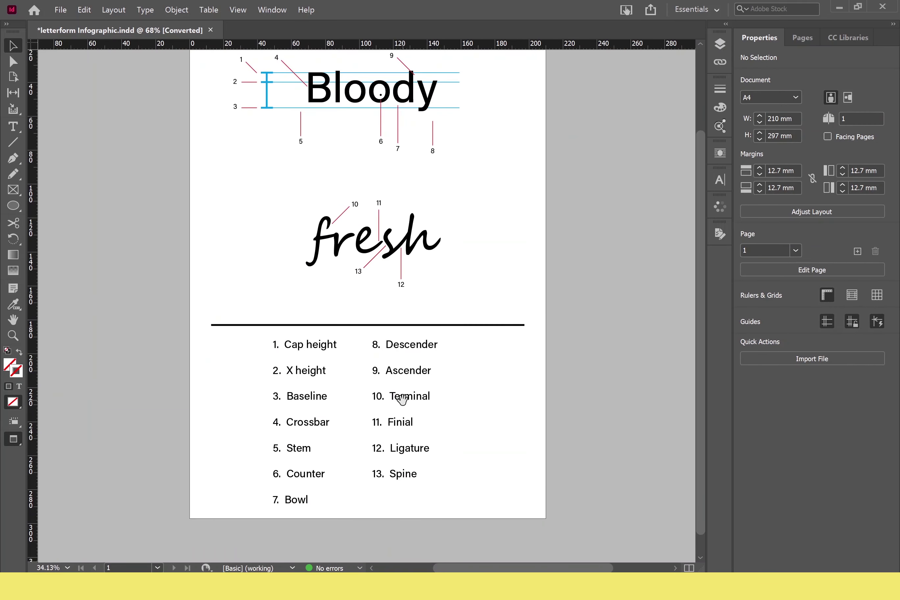
Step: Duplicate the key's text frame to the right and align the original with the divider's left end, saving the document
click(13, 46)
drag(395, 417, 546, 417)
key(ctrl+s)
key(Escape)
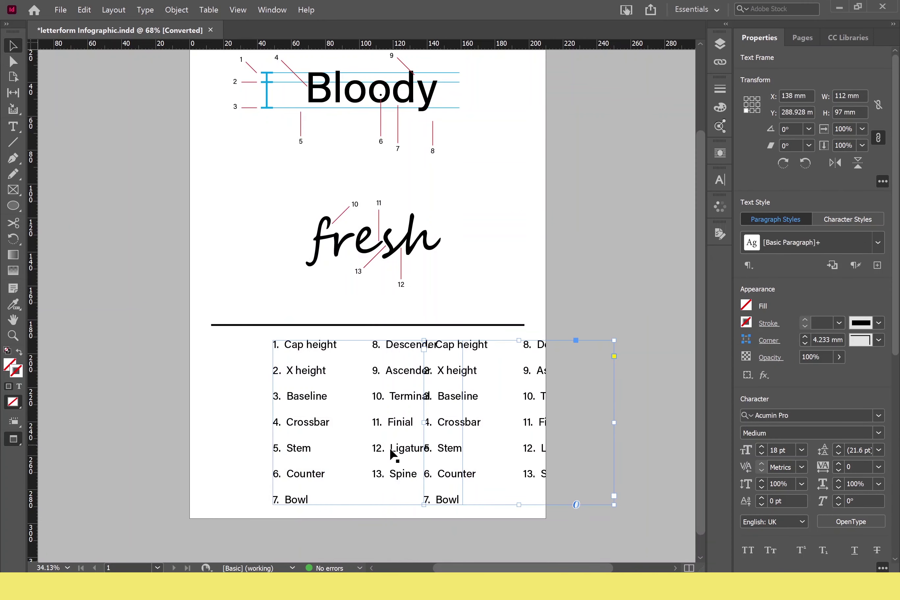
drag(404, 437, 344, 436)
click(457, 387)
Step: Set both key frames to 1 column, keeping only entries 8–13 in the copy and entries 1–7 in the original
scroll(795, 478, down, 5)
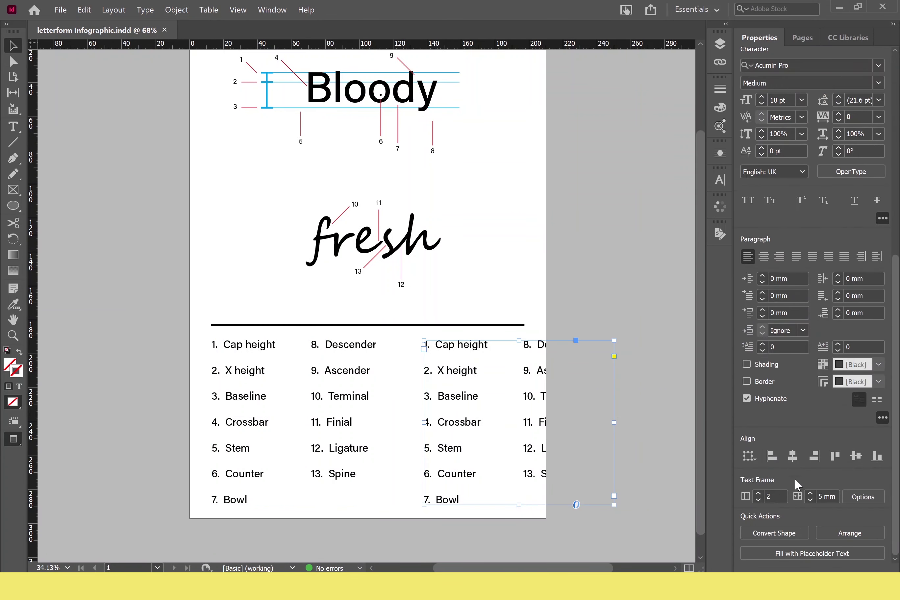
double_click(466, 502)
key(ctrl+shift+Home)
key(BackSpace)
key(Delete)
drag(310, 341, 404, 499)
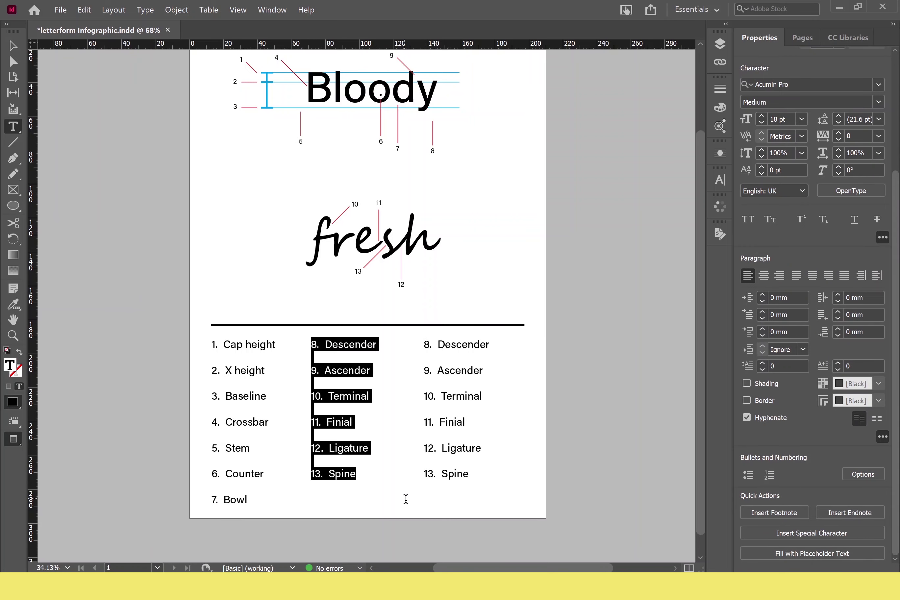
key(BackSpace)
key(Escape)
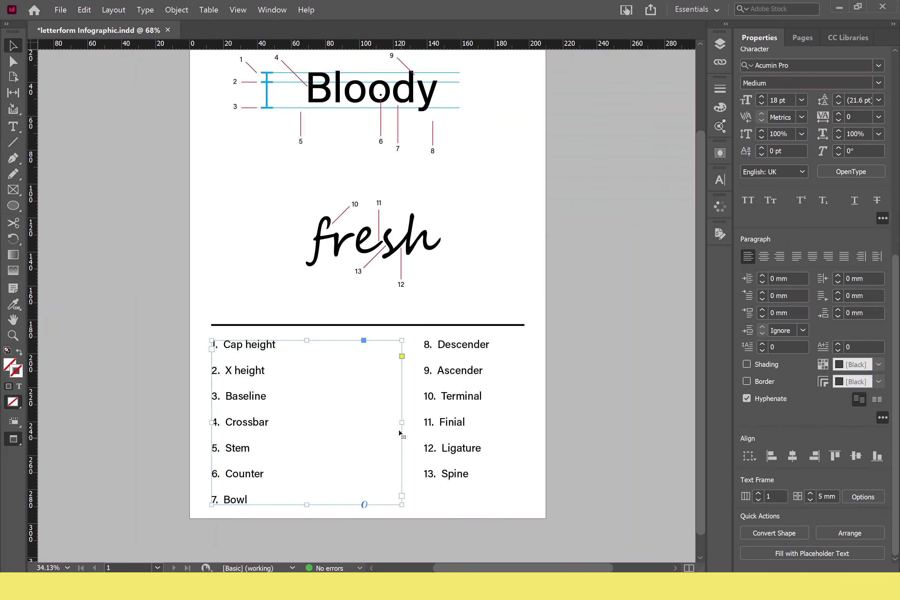
Step: Narrow the frame of entries 1–7 to fit its text and stack the 8–13 frame beneath it, with frame edges shown
click(465, 422)
drag(516, 422, 458, 422)
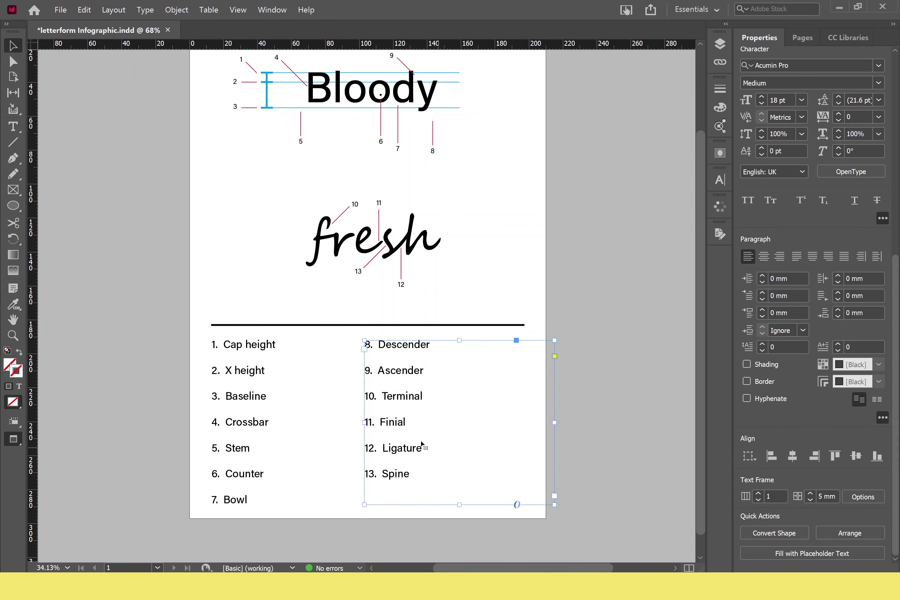
scroll(422, 444, down, 1)
drag(253, 422, 328, 367)
drag(429, 357, 352, 481)
key(w)
drag(476, 522, 350, 522)
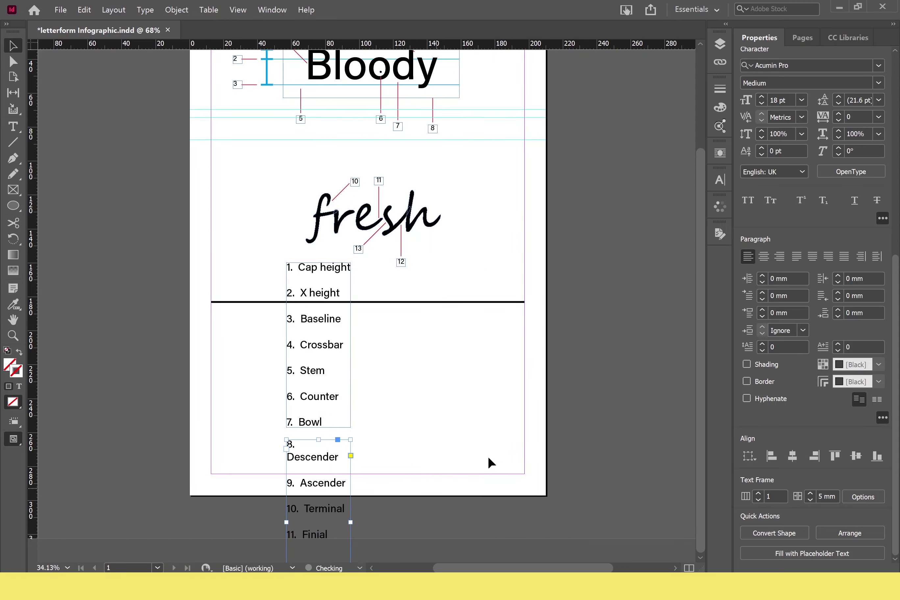
key(ctrl+z)
key(ctrl+shift+z)
key(ctrl+z)
key(ctrl+z)
key(ctrl+shift+z)
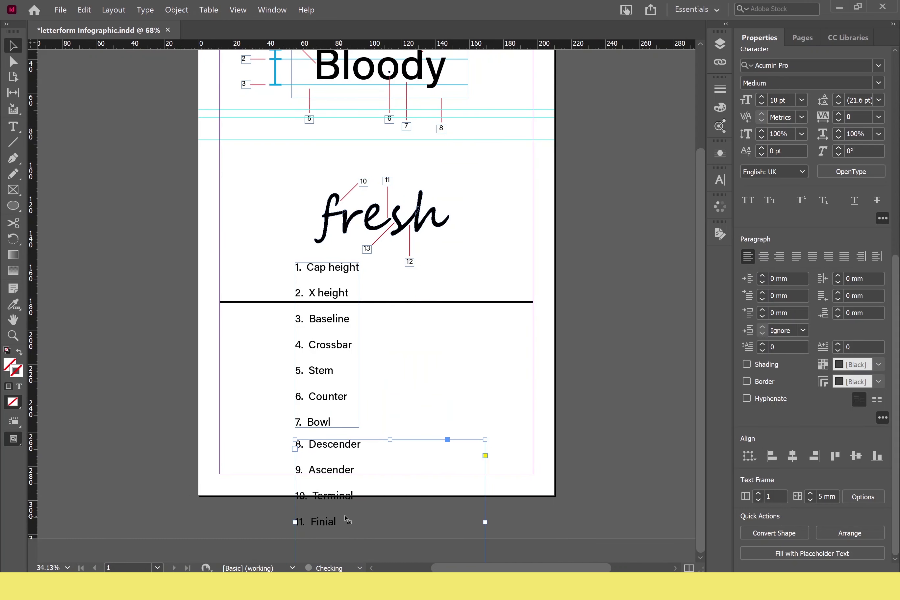
Step: Size both key frames to 39.883 mm wide and place them side by side beneath the divider, hiding the frame edges
drag(391, 523, 368, 522)
drag(359, 345, 438, 374)
click(331, 387)
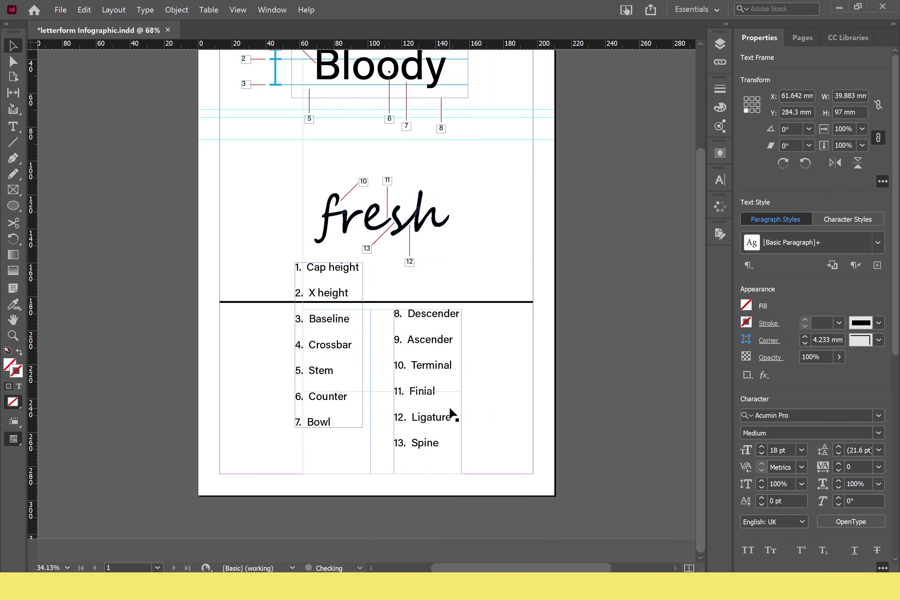
key(w)
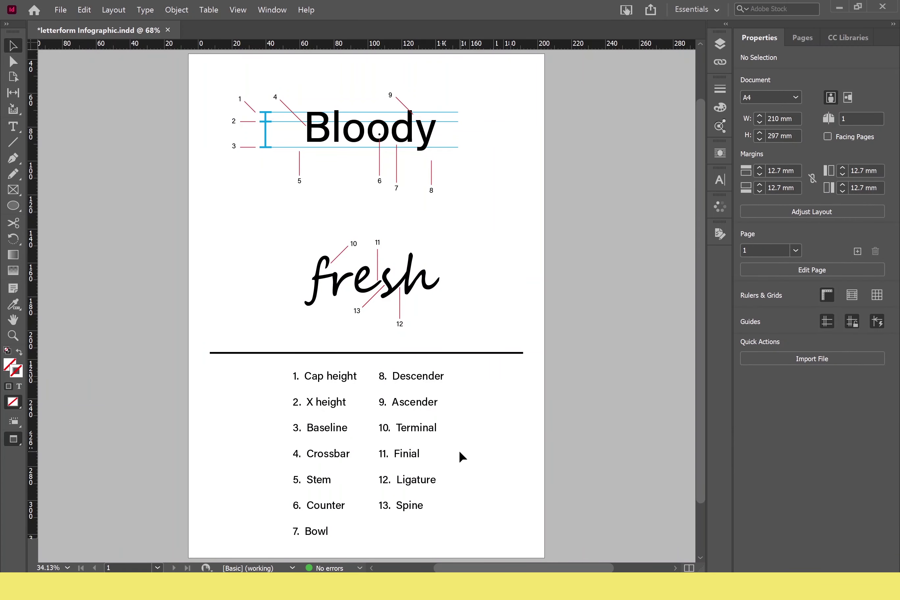
Step: Adjust the positions of the two key columns to widen the gap between them
mouse_move(416, 453)
mouse_down()
mouse_move(428, 460)
mouse_move(418, 462)
mouse_up()
click(508, 447)
click(578, 456)
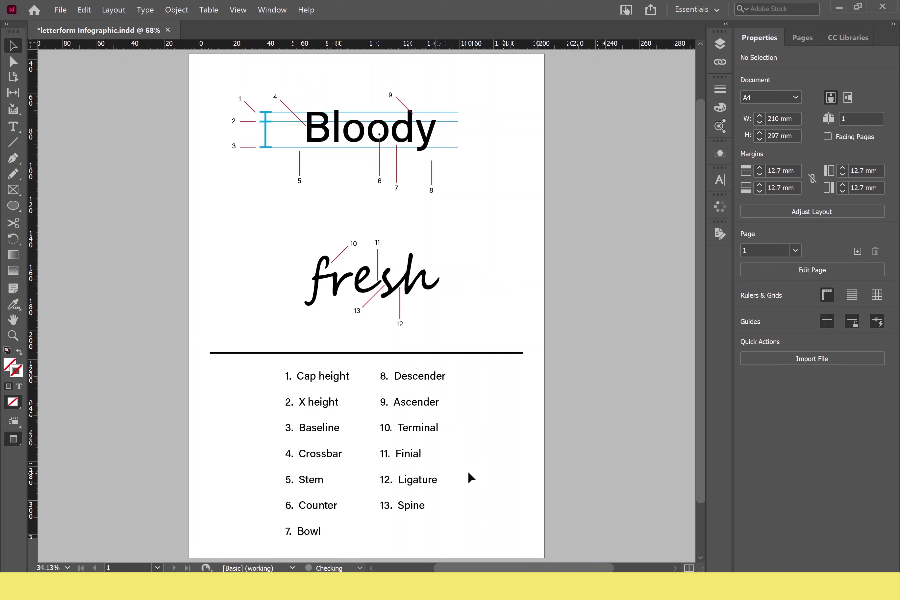
Step: Duplicate the 8–13 key column beside it, keeping entries 8–10 in one frame and 11–13 in the other
drag(415, 463, 479, 464)
drag(476, 463, 398, 466)
key(t)
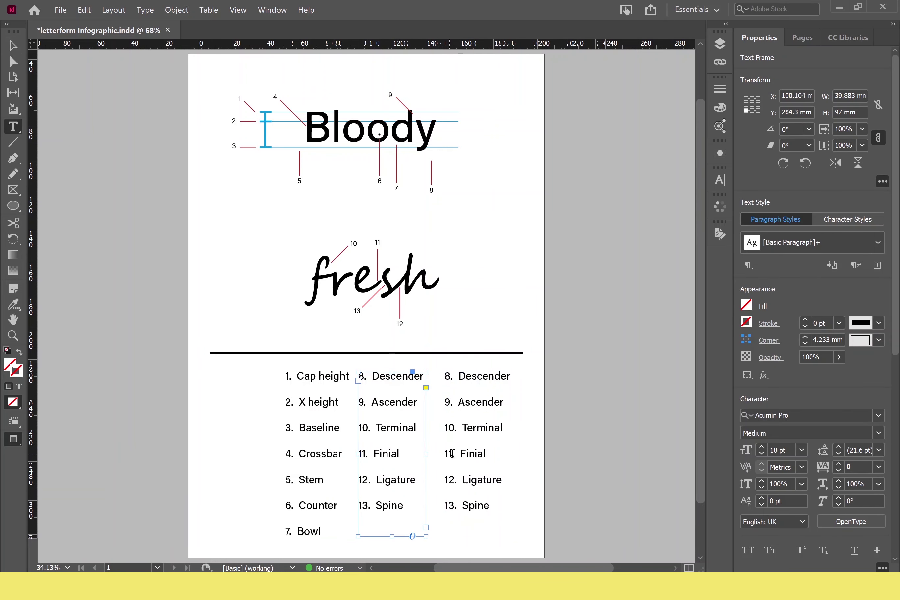
drag(502, 428, 436, 382)
key(BackSpace)
drag(358, 449, 453, 530)
key(BackSpace)
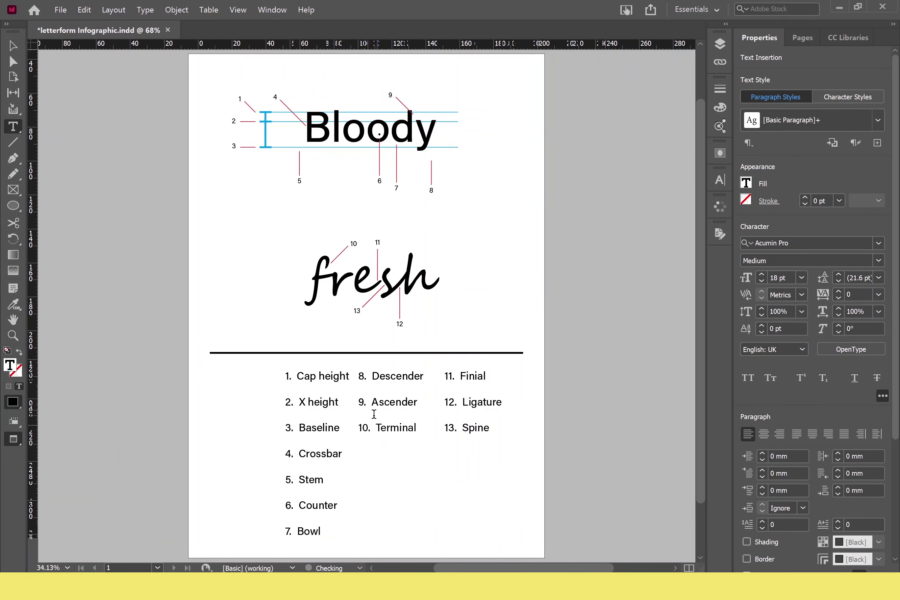
Step: Try moving entry "7. Bowl" from the first key column to the top of the 8–10 column
key(Up)
key(Up)
key(Up)
key(Return)
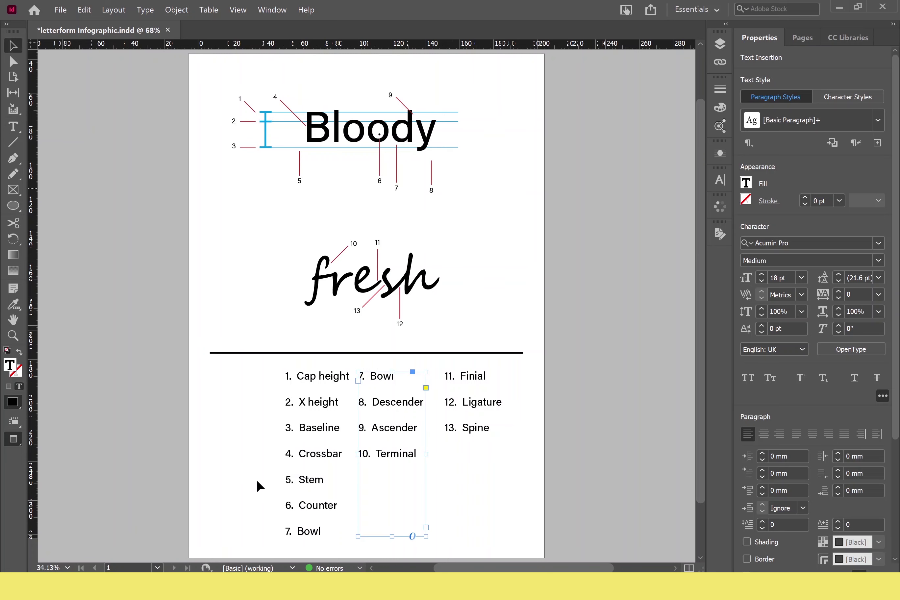
drag(287, 530, 330, 531)
key(BackSpace)
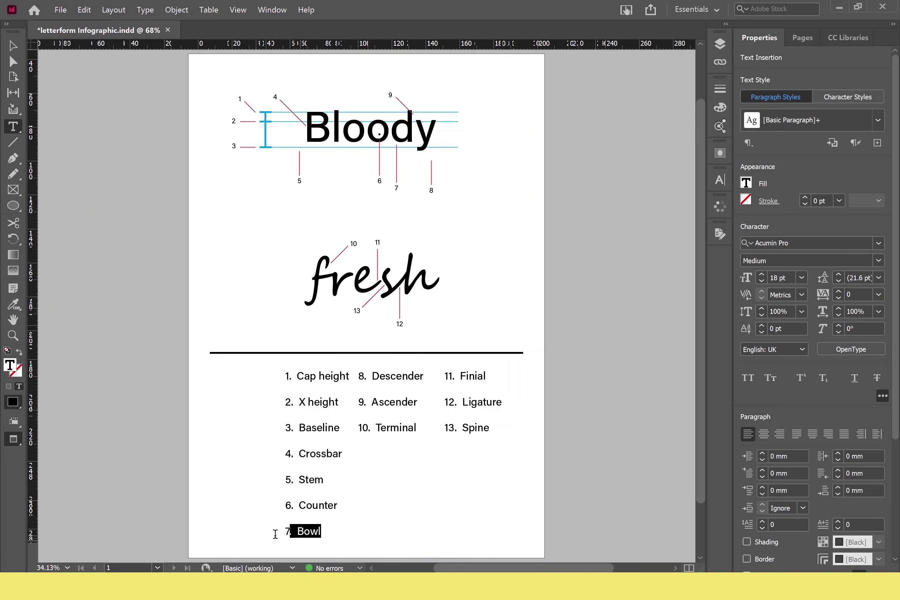
Step: Duplicate the 1–7 key column and keep only entries 5–7 in one frame, directly before the 8–10 column
click(14, 47)
drag(350, 463, 247, 362)
key(BackSpace)
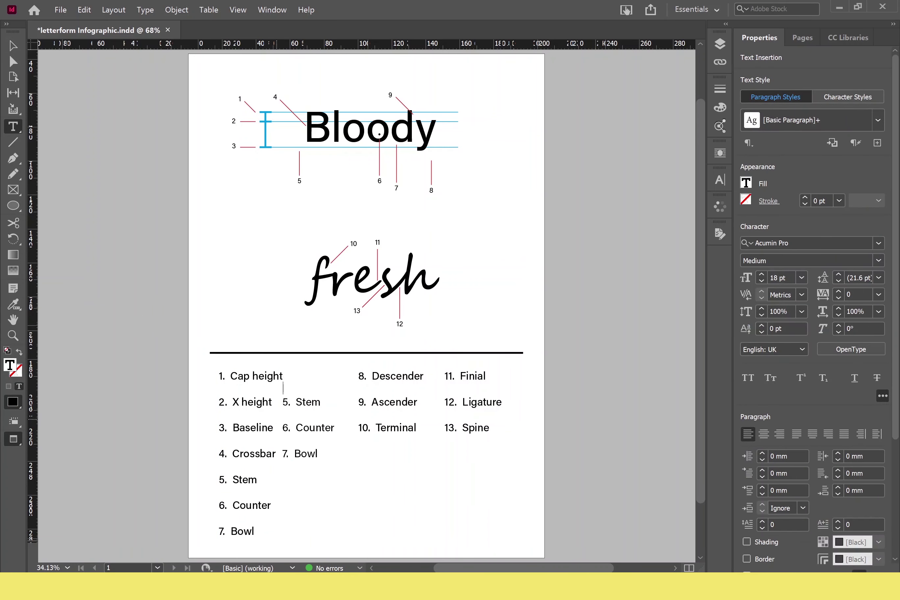
key(BackSpace)
Step: Shift the 1–7 key column outward toward the start of the divider and delete its entries 5–7
click(13, 46)
drag(239, 462, 227, 462)
click(13, 126)
drag(255, 534, 209, 479)
key(BackSpace)
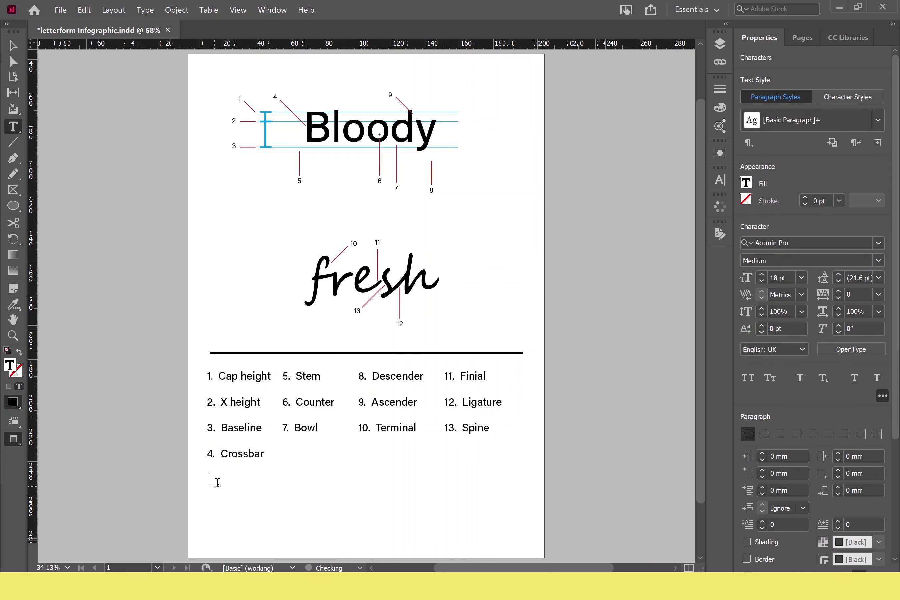
Step: Align the outer edges of the 1–4 and 11–13 key columns with the two ends of the divider line
click(13, 61)
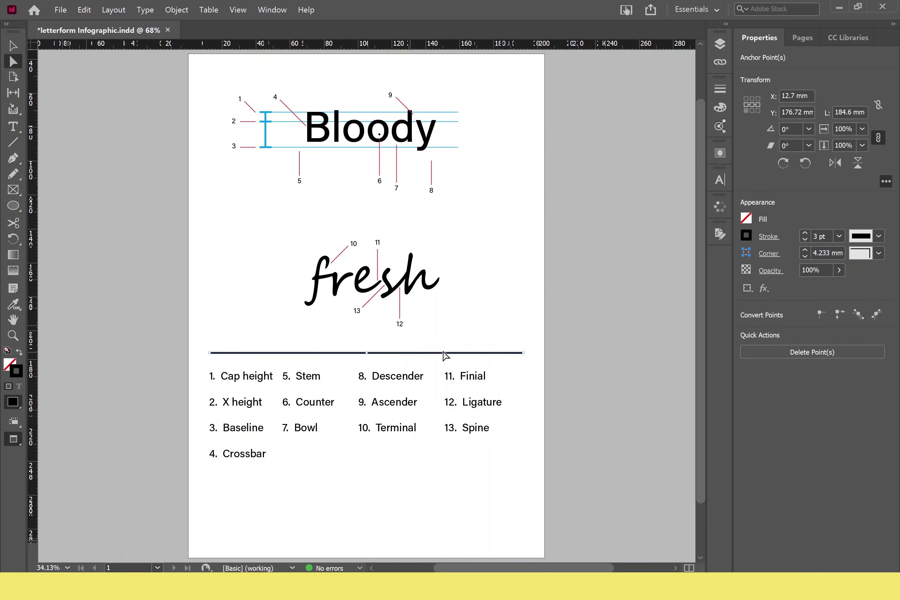
click(593, 391)
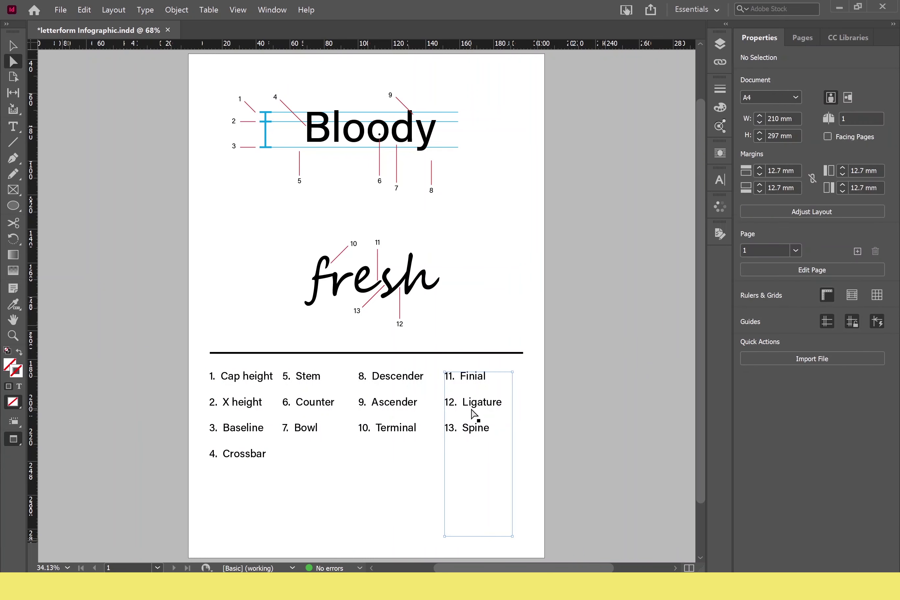
drag(473, 410, 485, 410)
click(407, 414)
drag(256, 408, 535, 464)
key(w)
key(ctrl+equal)
key(ctrl+equal)
key(ctrl+equal)
scroll(265, 411, up, 3)
key(ctrl+0)
key(w)
Step: Distribute the four key columns with equal horizontal spacing beneath the divider
key(v)
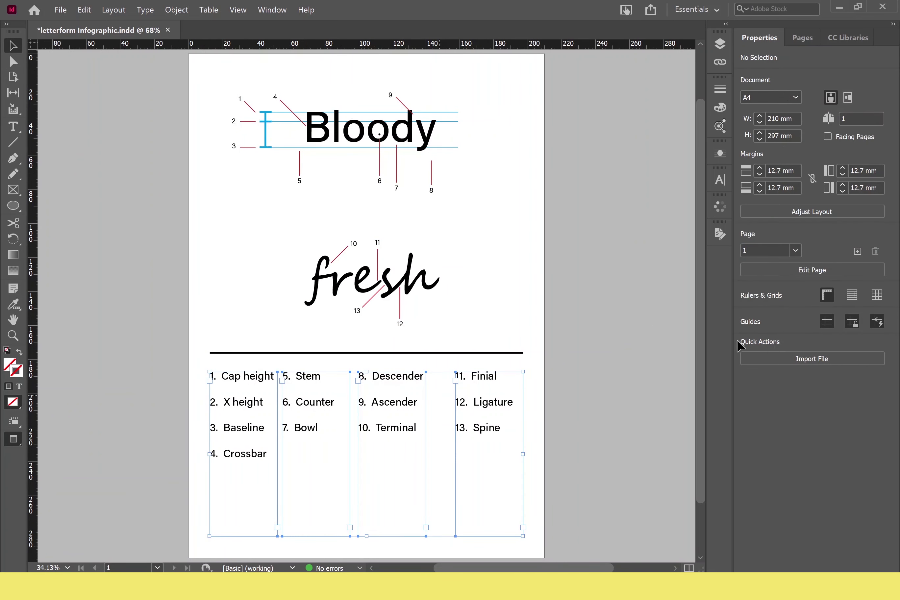
click(869, 333)
click(650, 352)
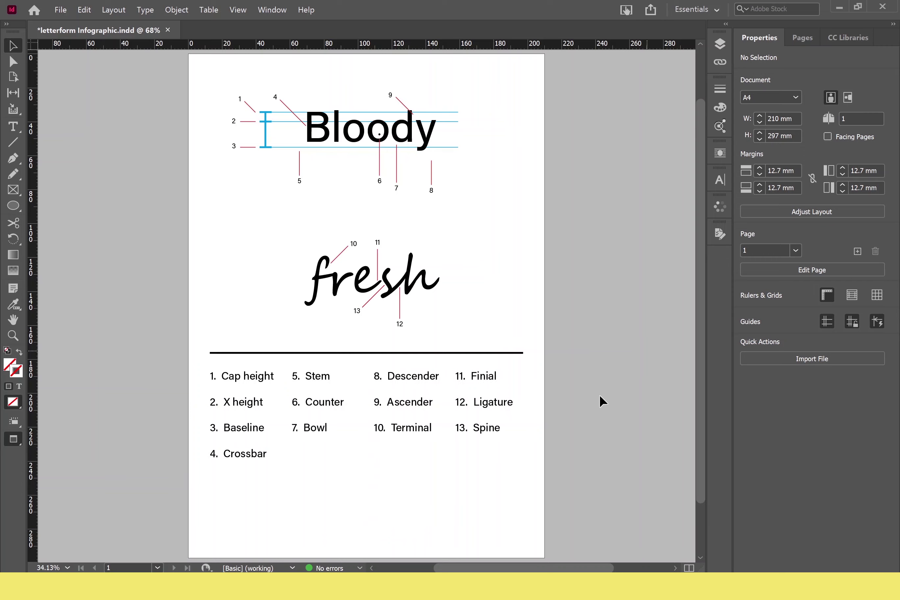
Step: Undo the four-column split of the key back to the two columns of entries 1–7 and 8–13
key(ctrl+z)
key(ctrl+z)
key(ctrl+z)
key(ctrl+z)
key(ctrl+z)
key(ctrl+z)
key(ctrl+z)
key(ctrl+z)
key(ctrl+z)
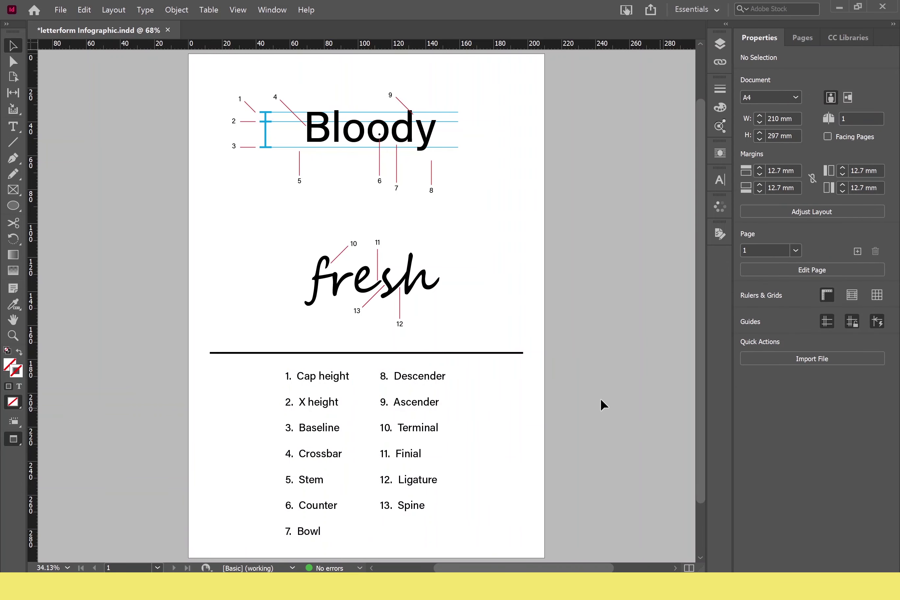
Step: Move the annotated "Bloody" artwork slightly down and the annotated "fresh" artwork slightly up, closer together
drag(543, 90, 125, 221)
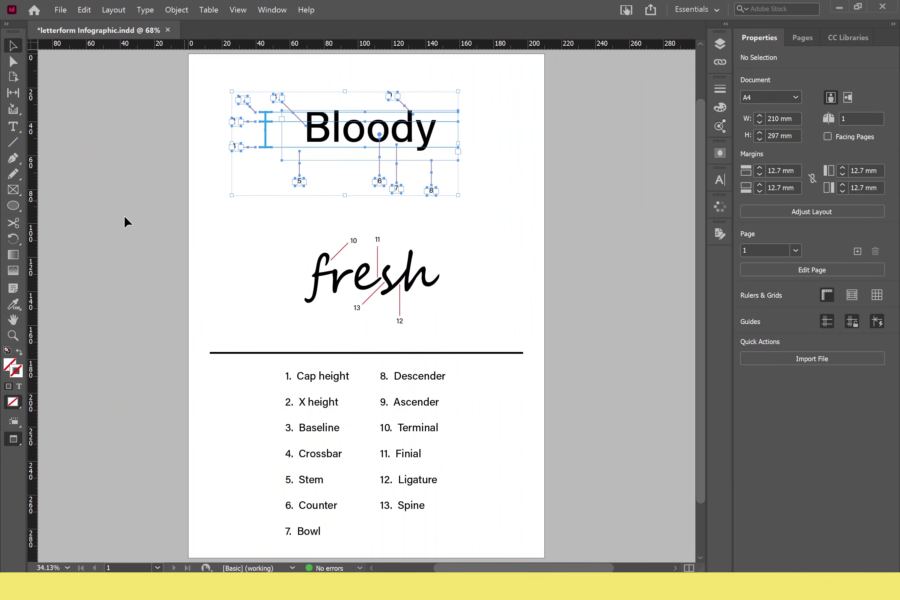
click(138, 214)
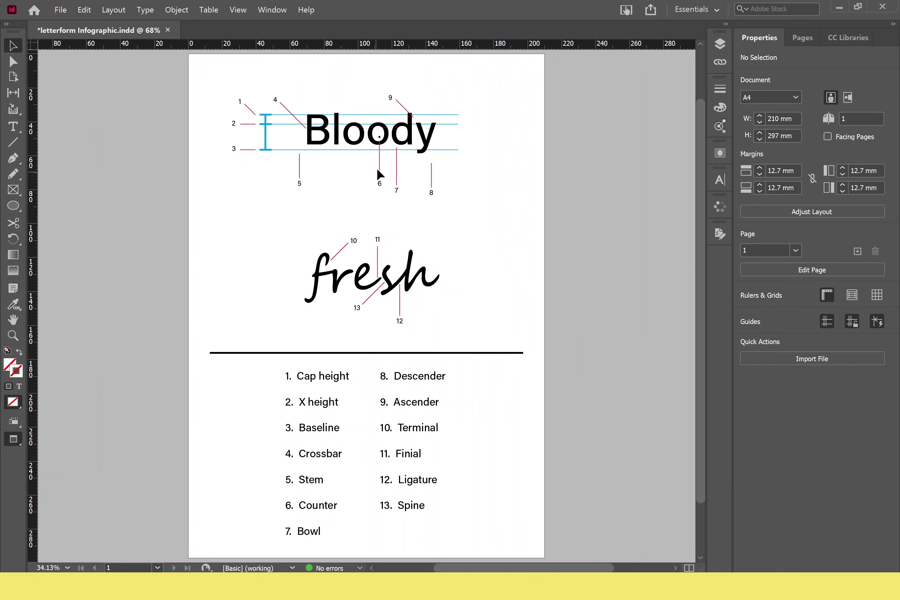
key(ctrl+1)
key(ctrl+=)
key(ctrl+=)
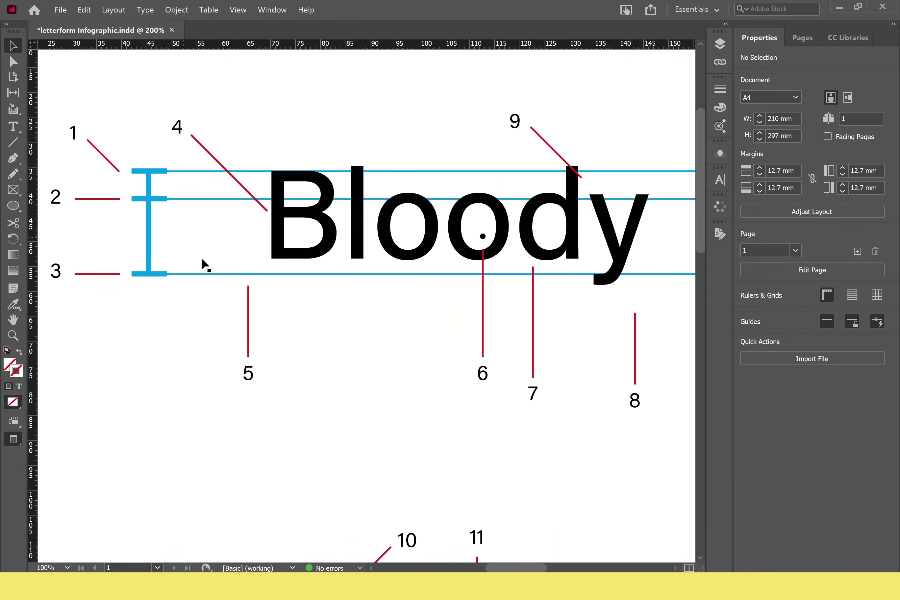
key(ctrl+z)
key(ctrl+0)
Step: Increase the font size of the word "Bloody" to 84 pt
double_click(391, 134)
key(ctrl+a)
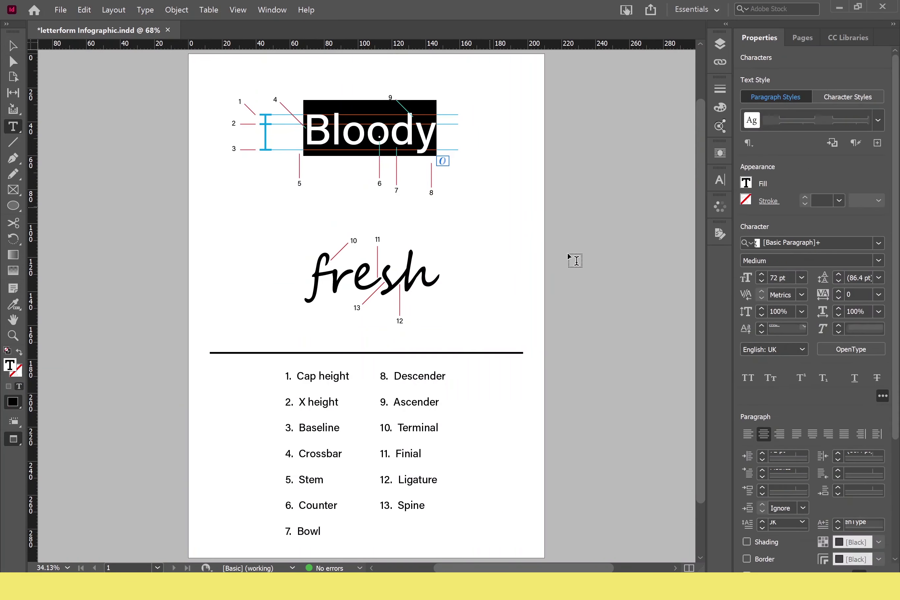
click(761, 274)
click(761, 274)
click(761, 275)
key(Escape)
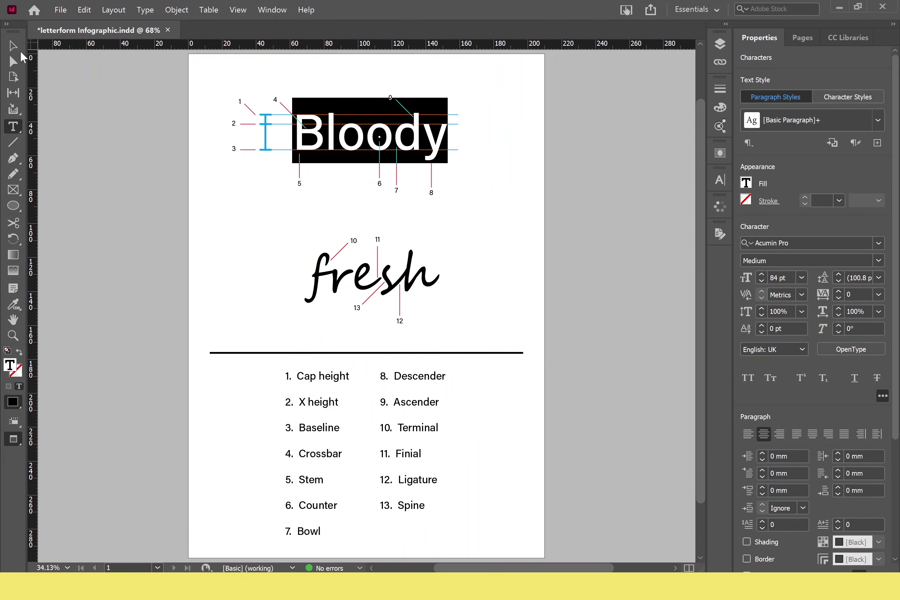
Step: Examine how the enlarged "Bloody" lettering sits against its height guide lines and numbered pointers
click(621, 190)
key(ctrl+=)
key(ctrl+=)
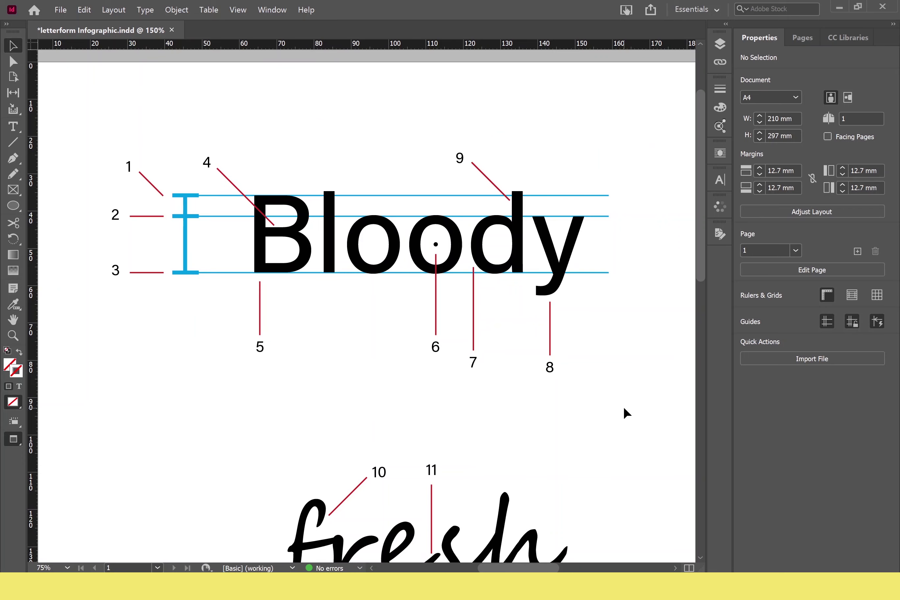
double_click(279, 141)
key(ctrl+a)
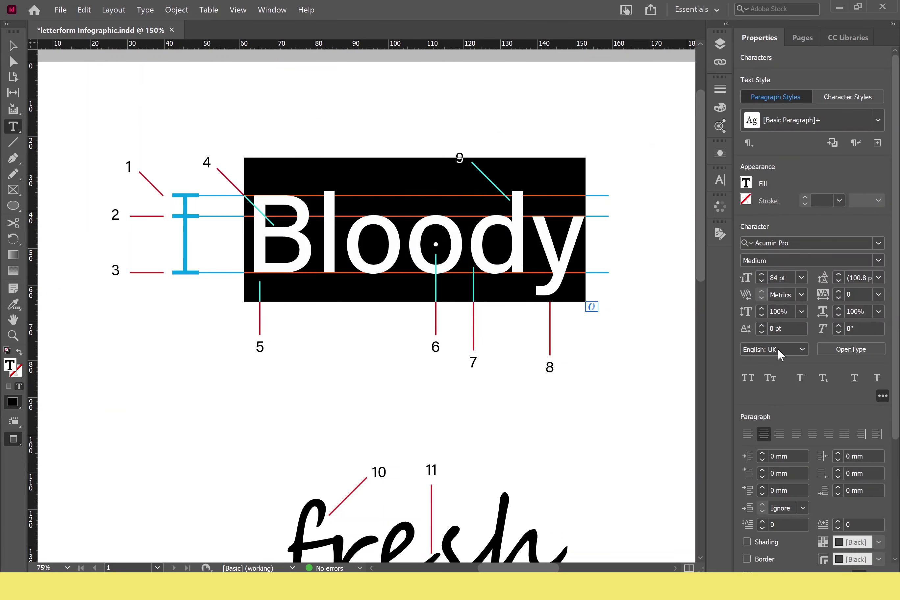
key(Escape)
click(497, 83)
key(ctrl+0)
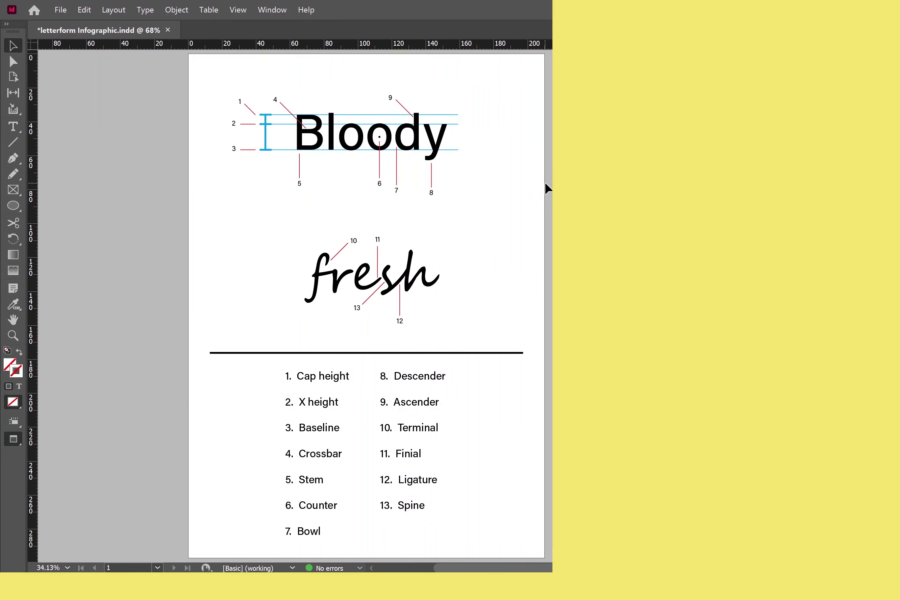